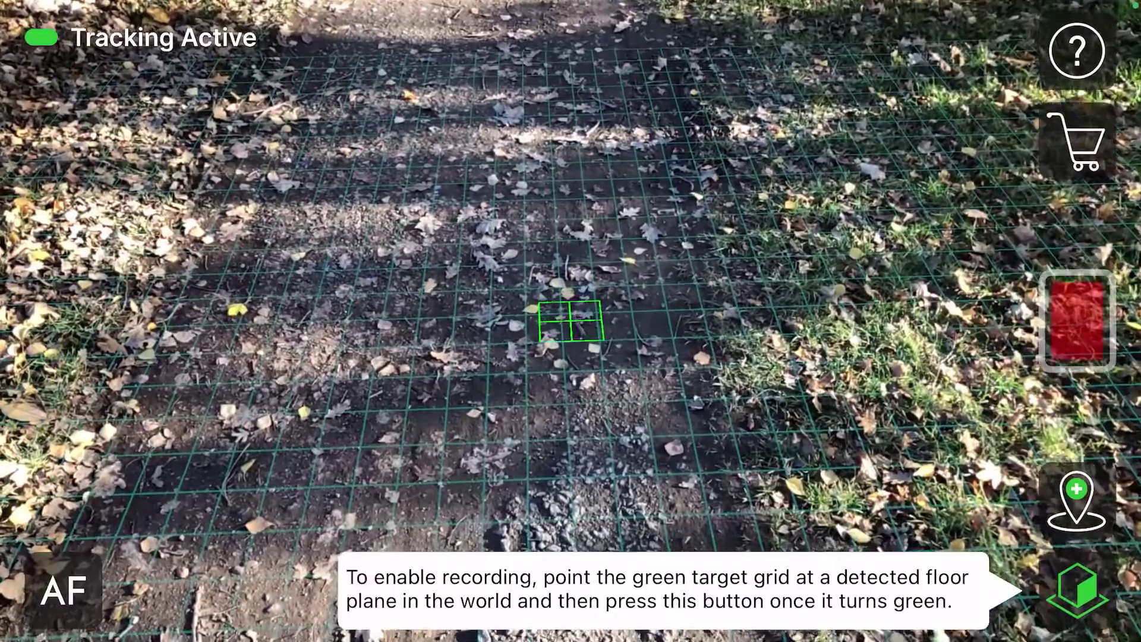
Place an anchor point on the detected ground plane at the target grid.
left_click(1076, 499)
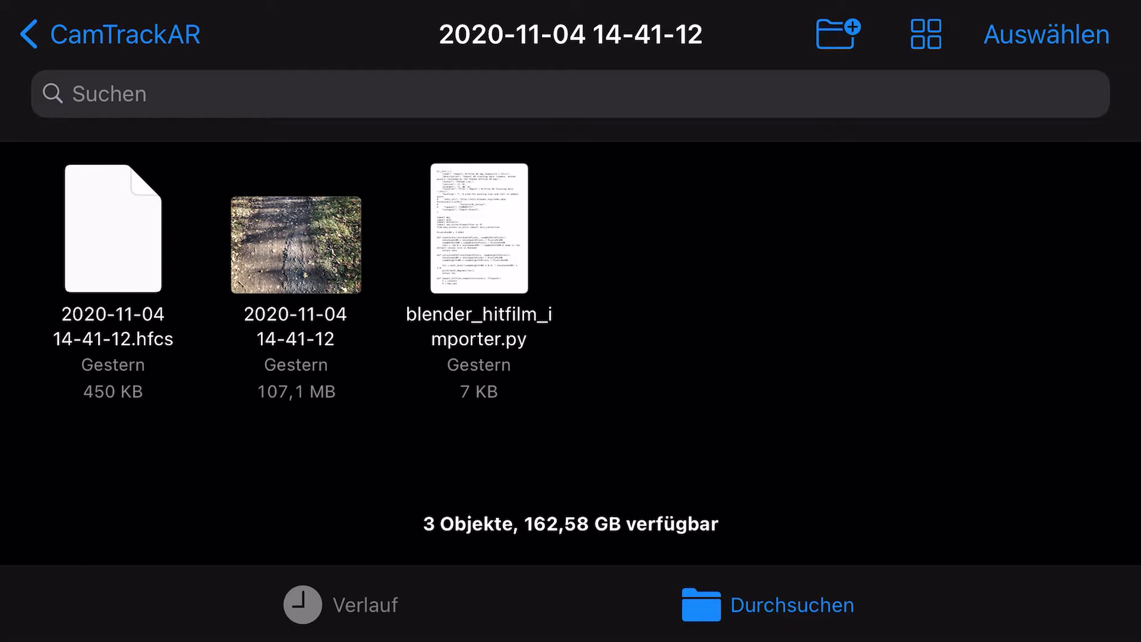
left_click(478, 229)
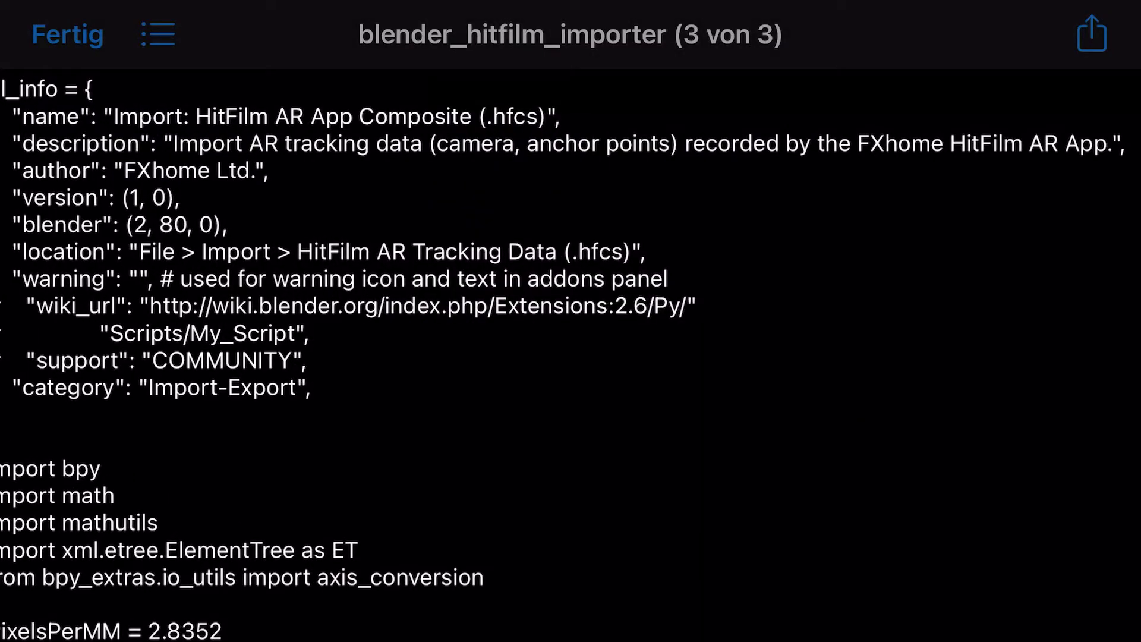
scroll(571, 356, "down", 20)
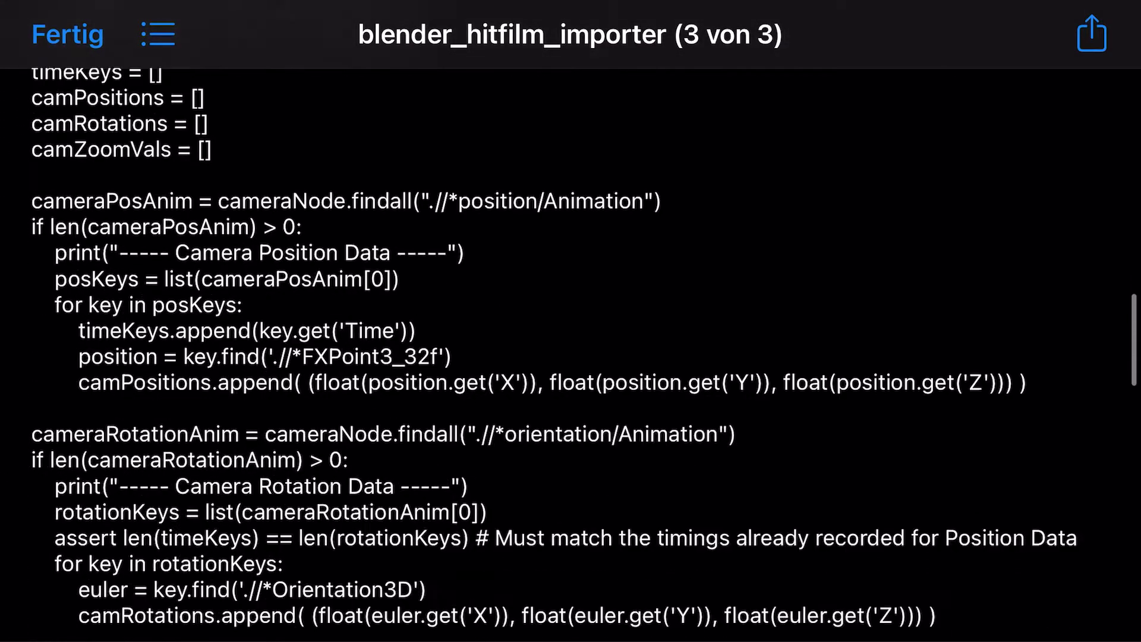
scroll(571, 356, "down", 20)
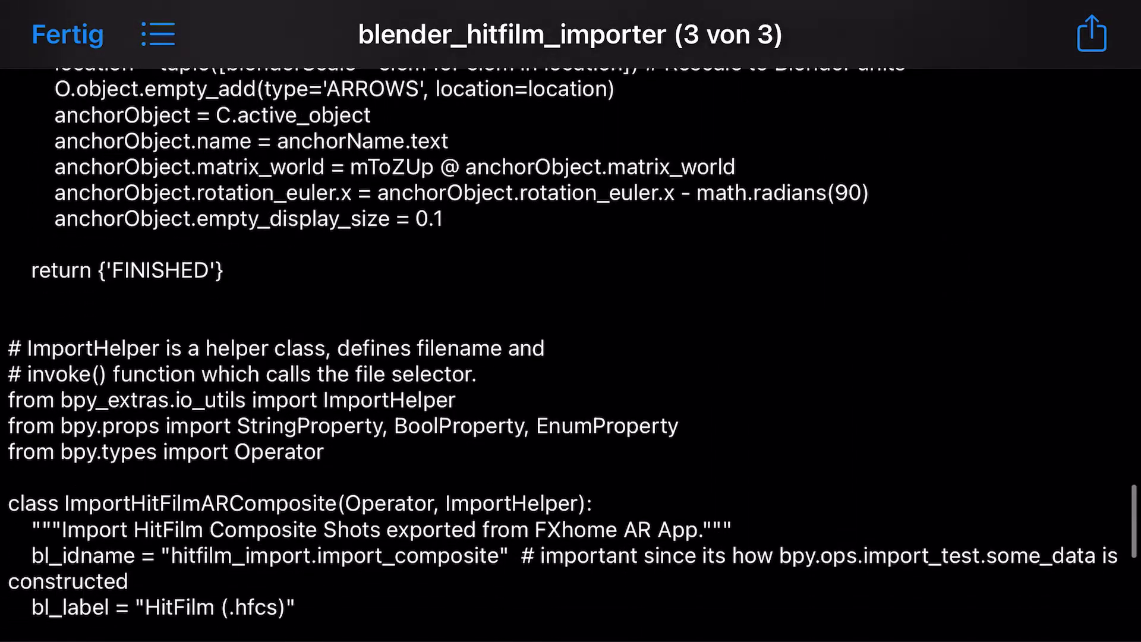
scroll(570, 357, "down", 15)
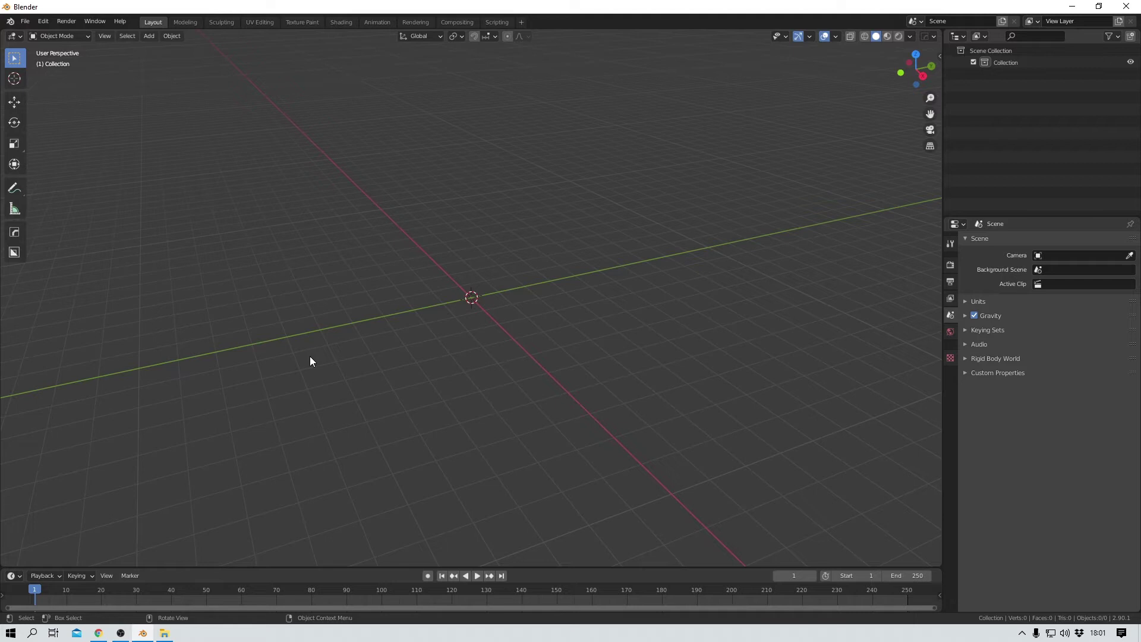
In Blender, install blender_hitfilm_importer.py from the Desktop as an add-on, enable it and close the preferences.
left_click(38, 24)
left_click(82, 194)
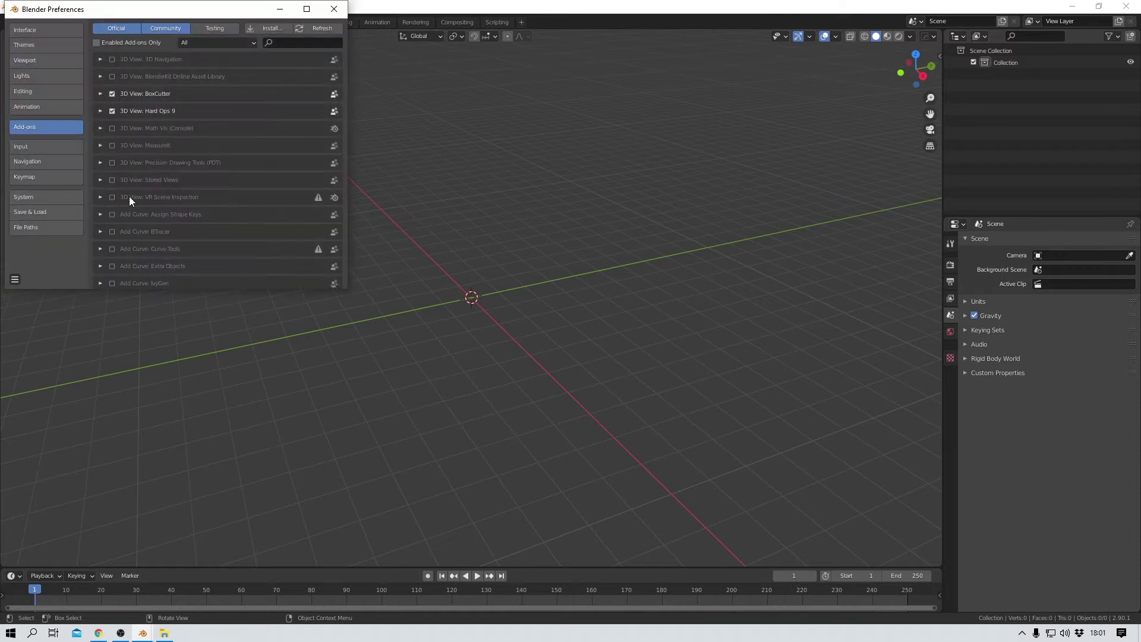
left_click(269, 28)
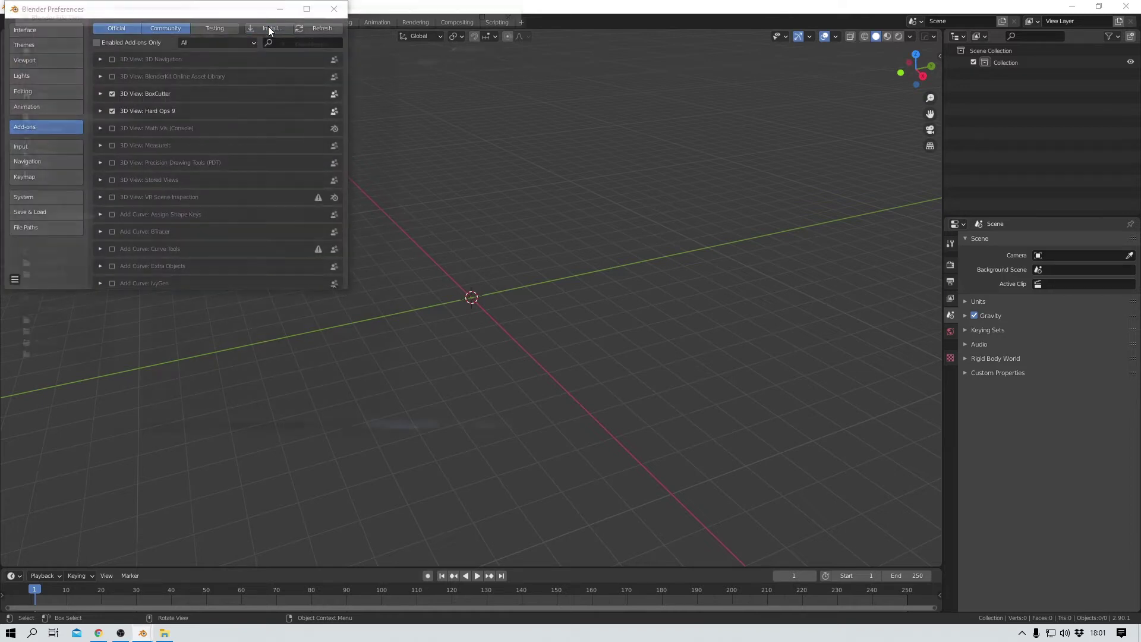
left_click(35, 102)
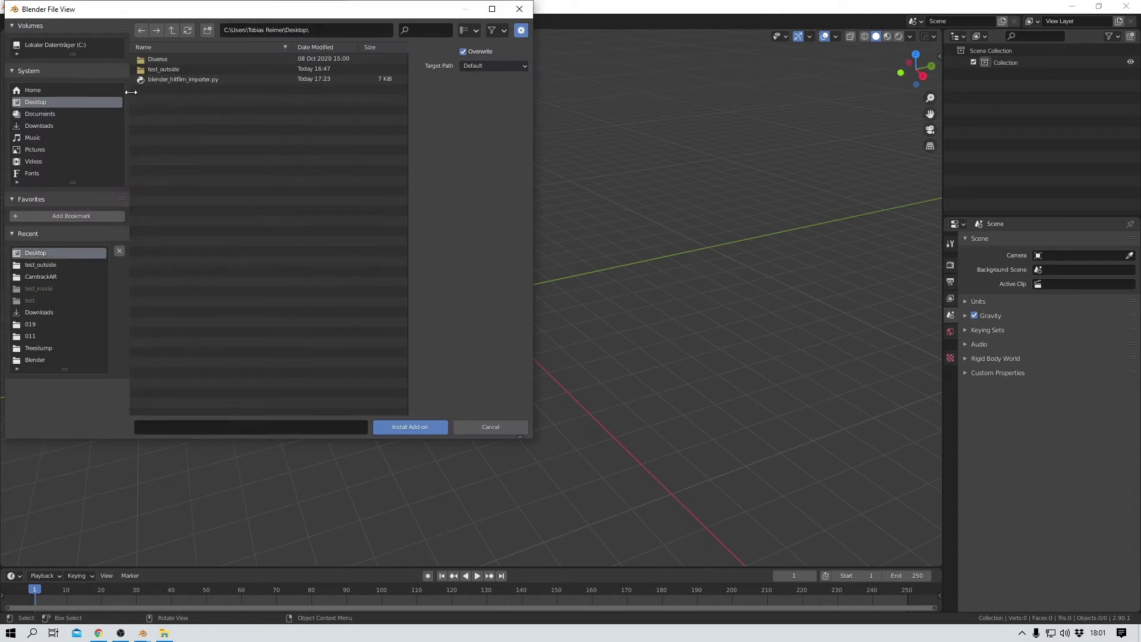
left_click(199, 78)
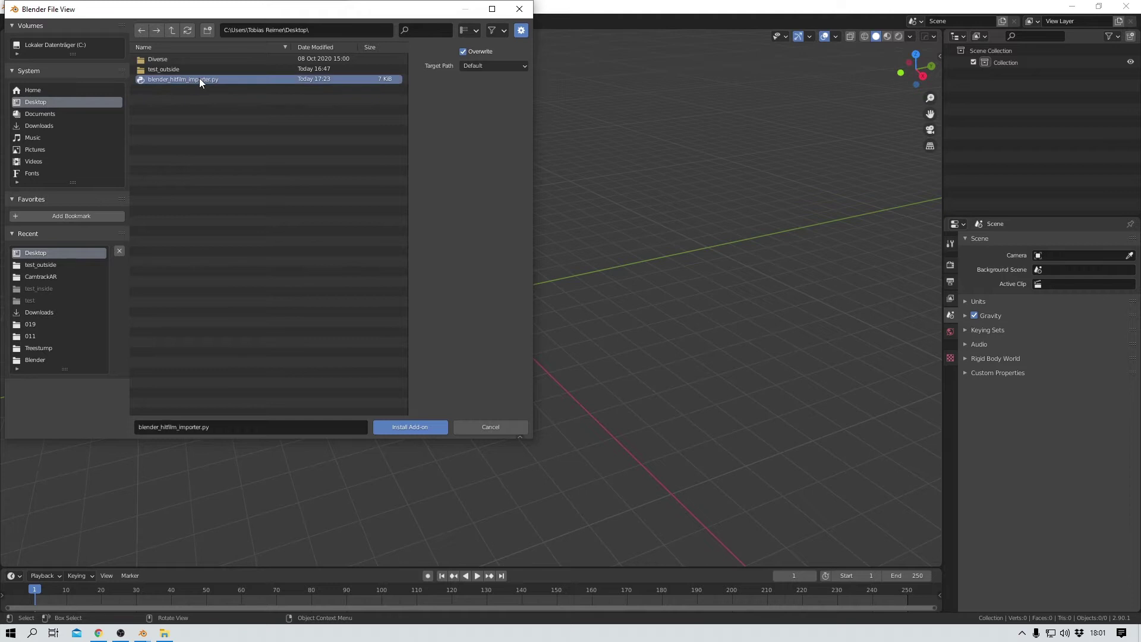
left_click(413, 426)
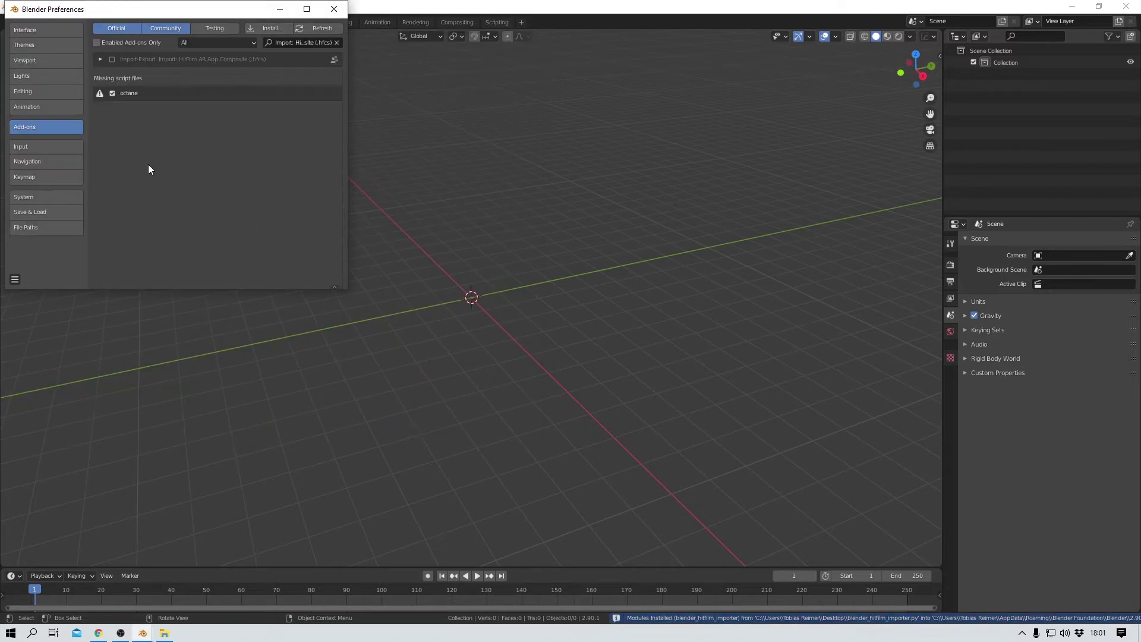
left_click(112, 59)
left_click(334, 8)
left_click(24, 22)
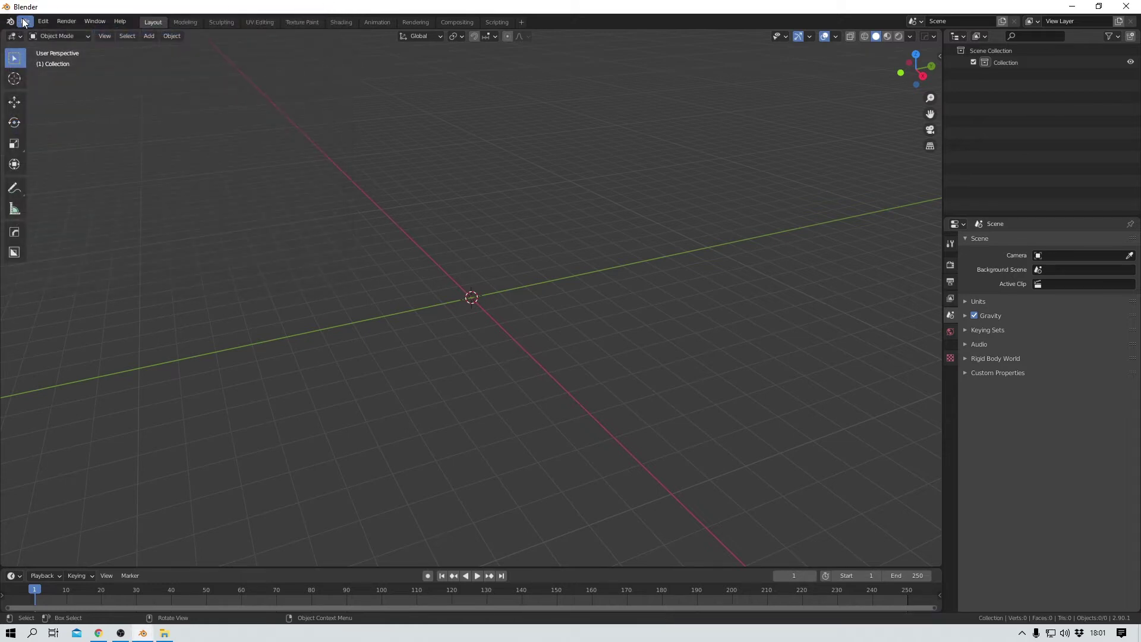
mouse_move(62, 181)
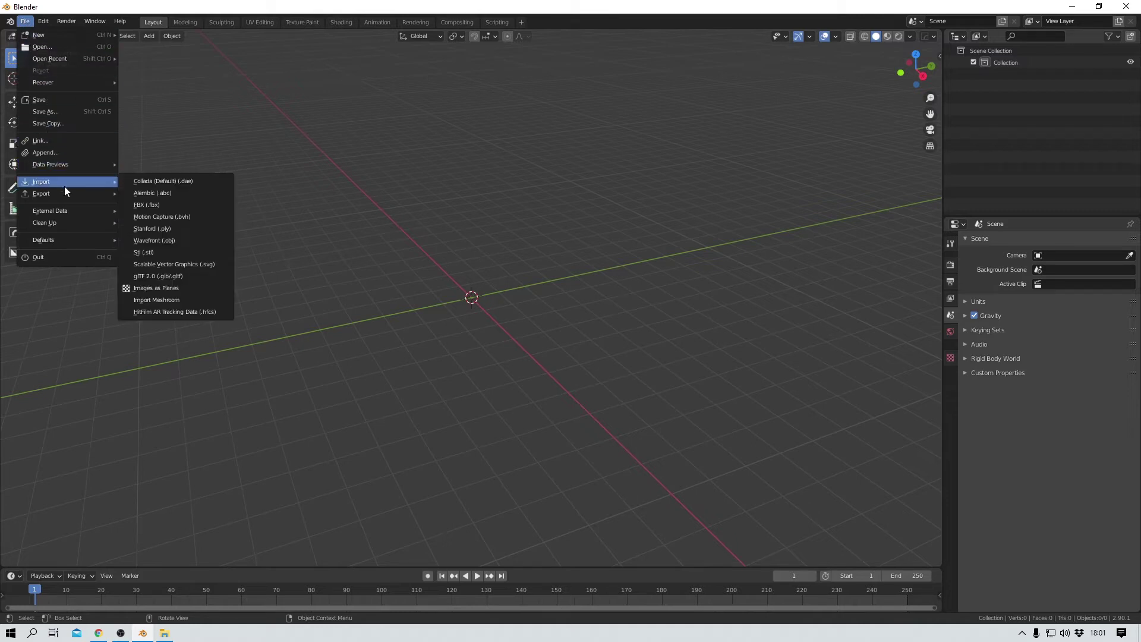
left_click(183, 311)
left_click(343, 102)
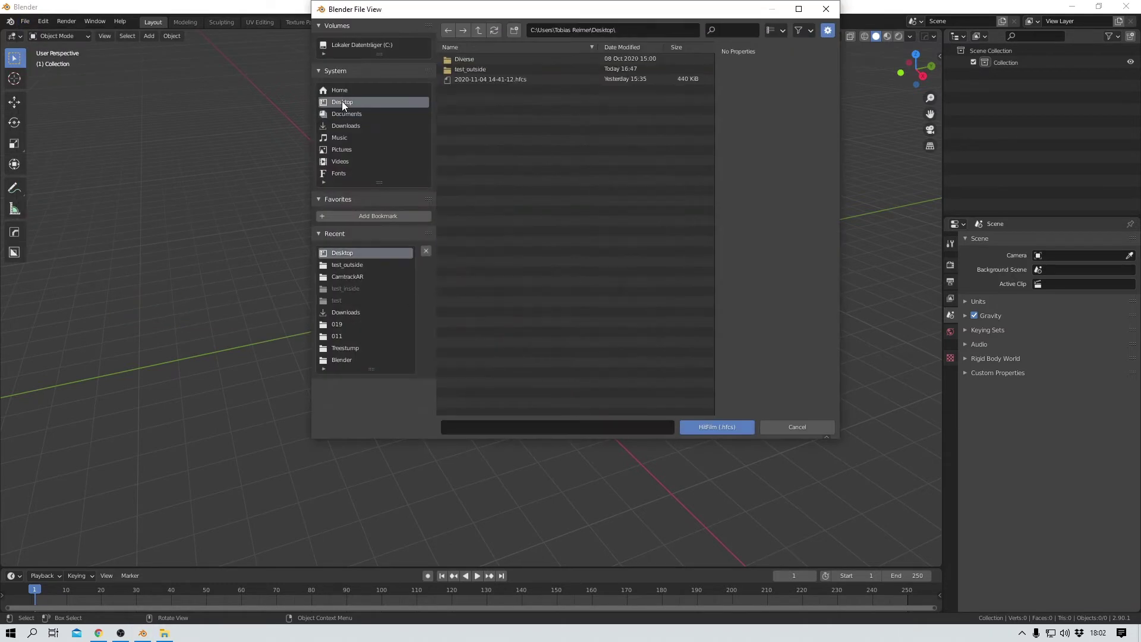
left_click(513, 79)
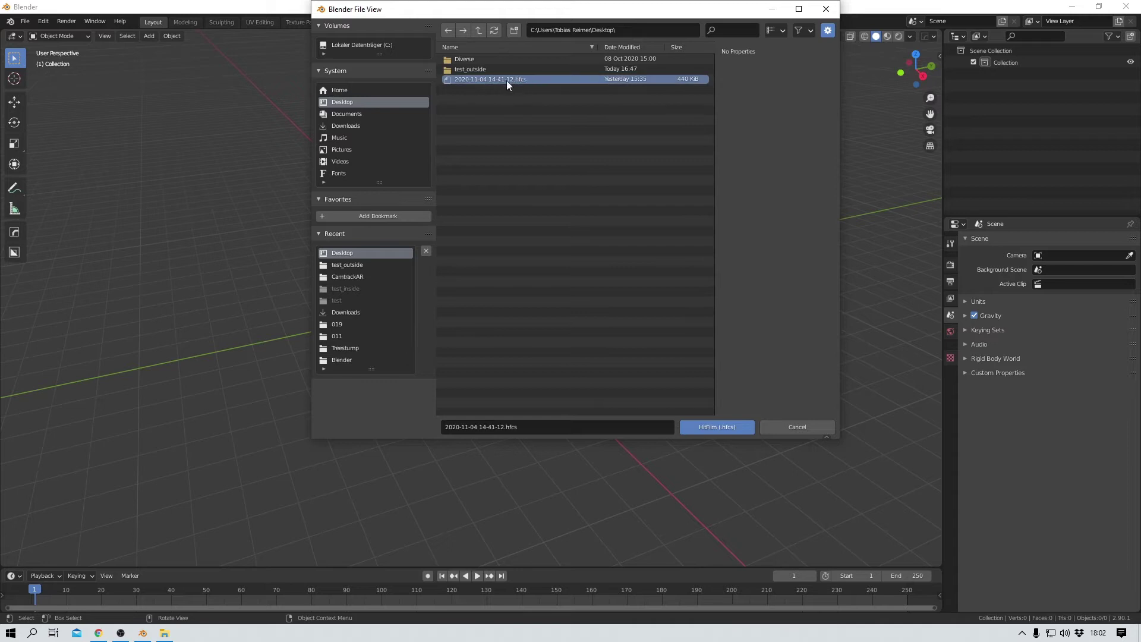
left_click(712, 424)
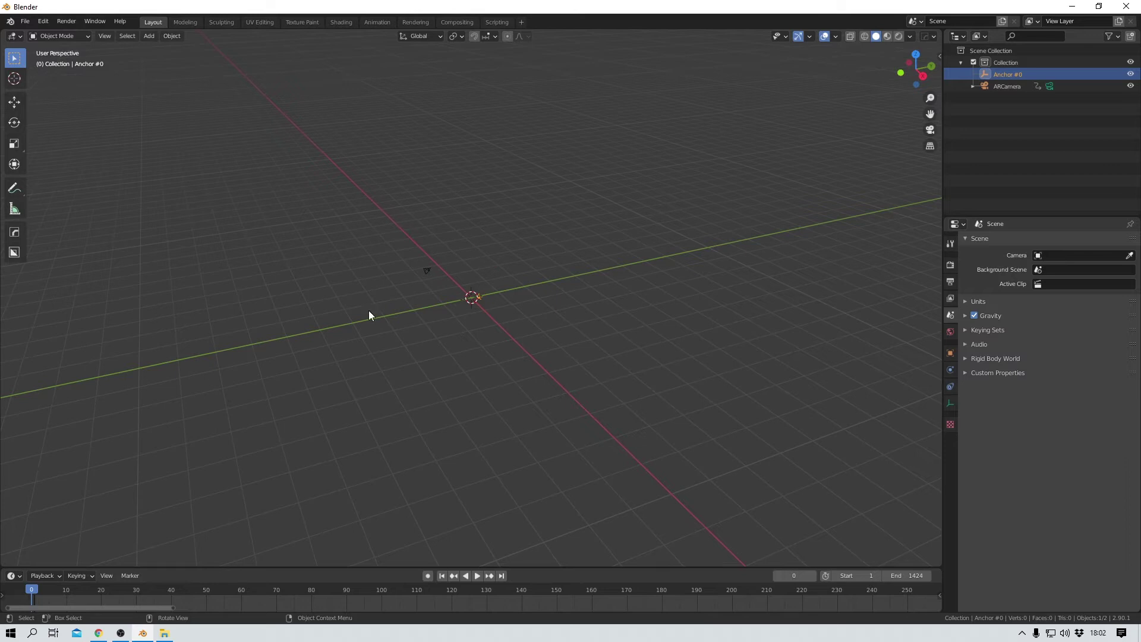
Inspect the imported camera and anchor, switch to the camera's view and scrub the animation near its start.
middle_click_drag(433, 283, 453, 274)
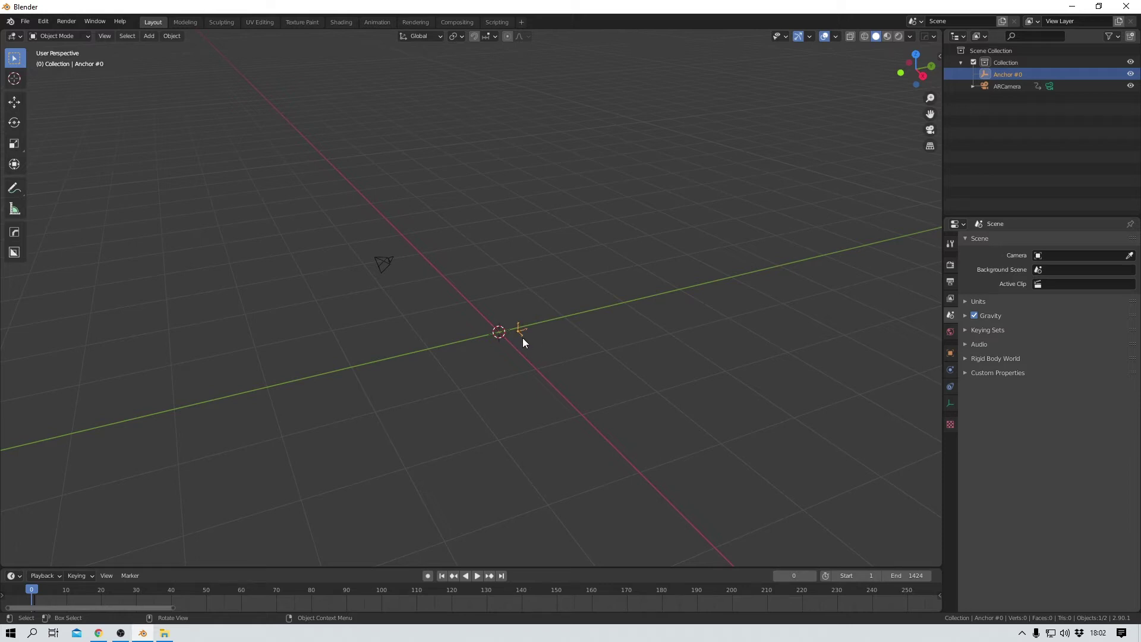
key("KP_0")
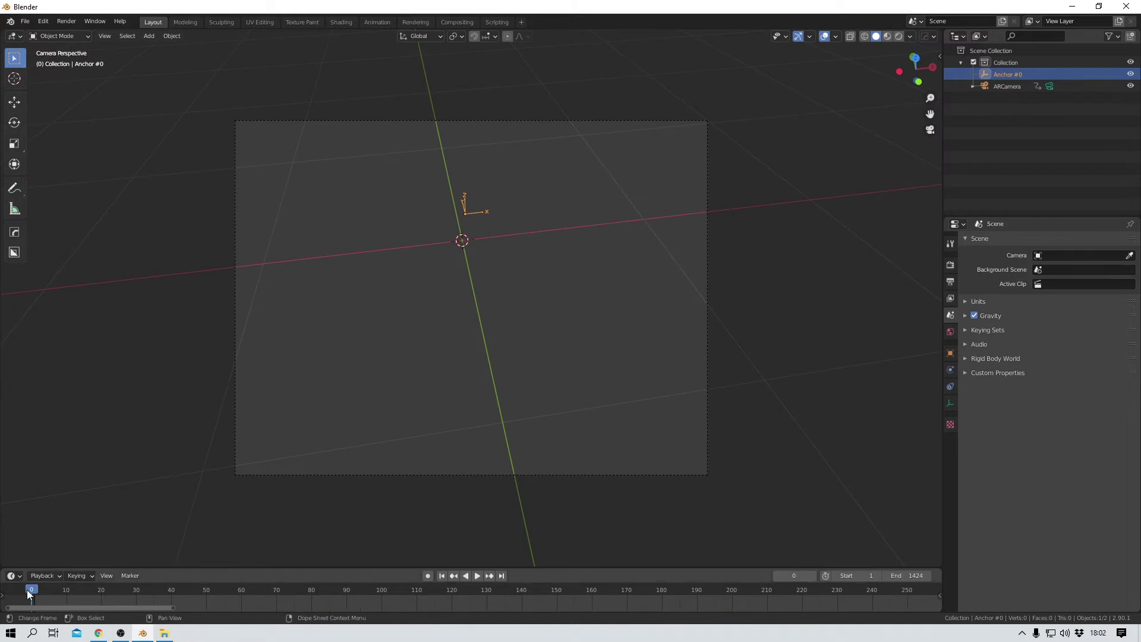
mouse_move(30, 587)
left_mouse_down()
mouse_move(826, 584)
mouse_move(452, 590)
mouse_move(134, 575)
mouse_move(105, 591)
mouse_move(901, 593)
mouse_move(46, 583)
mouse_move(315, 599)
mouse_move(826, 595)
mouse_move(27, 583)
left_mouse_up()
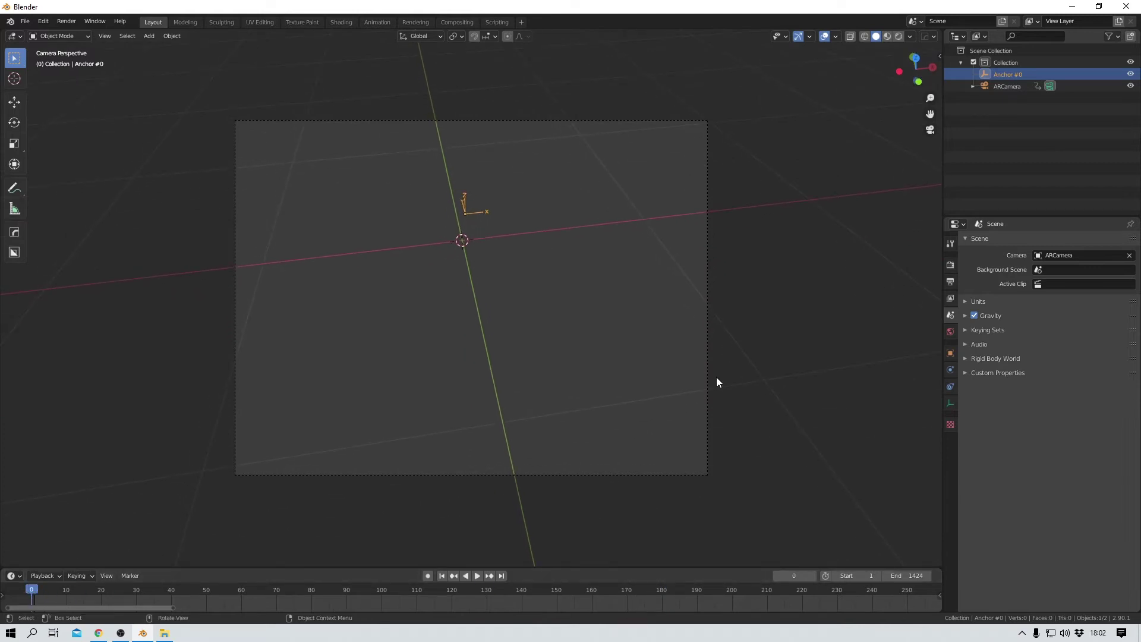
Enable background images for the ARCamera and add an entry with Movie Clip as its source.
left_click(707, 391)
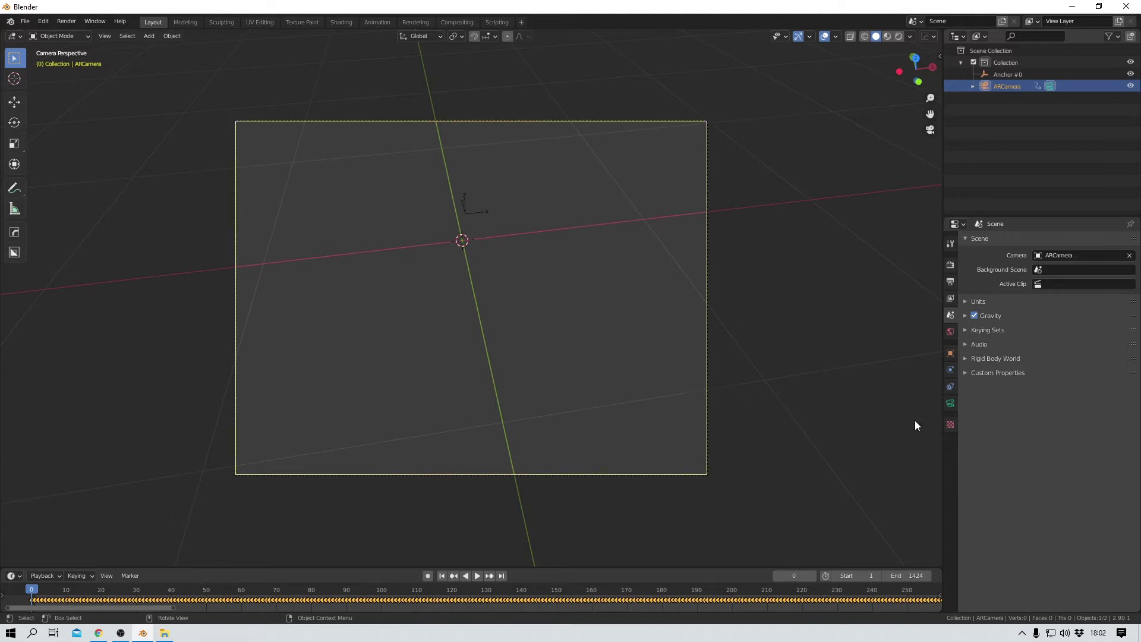
left_click(949, 404)
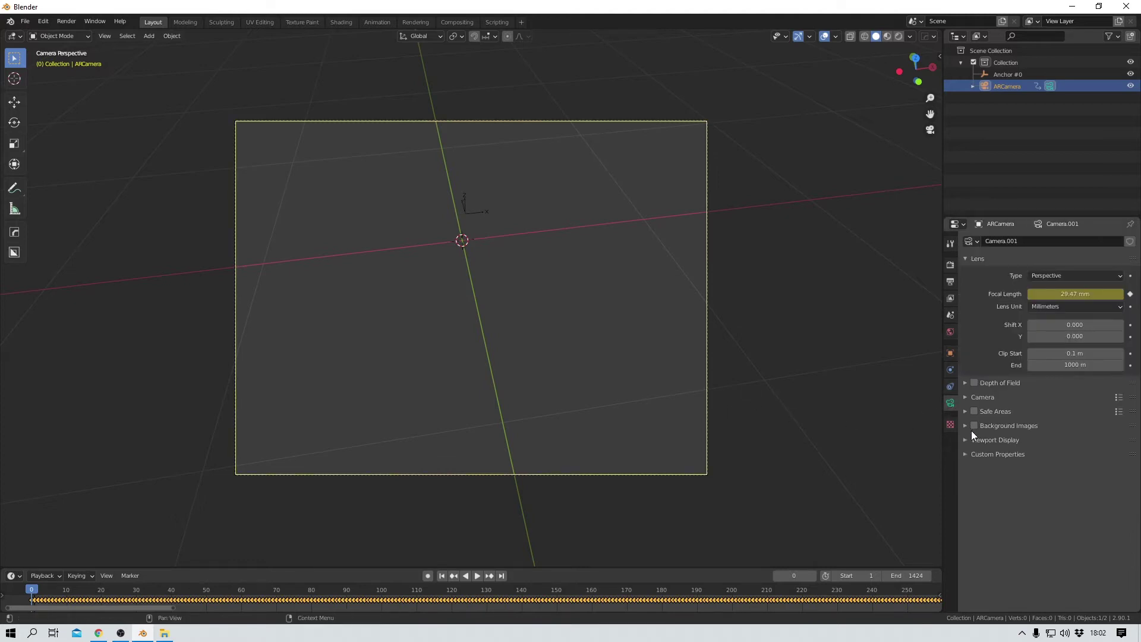
left_click(974, 426)
left_click(965, 426)
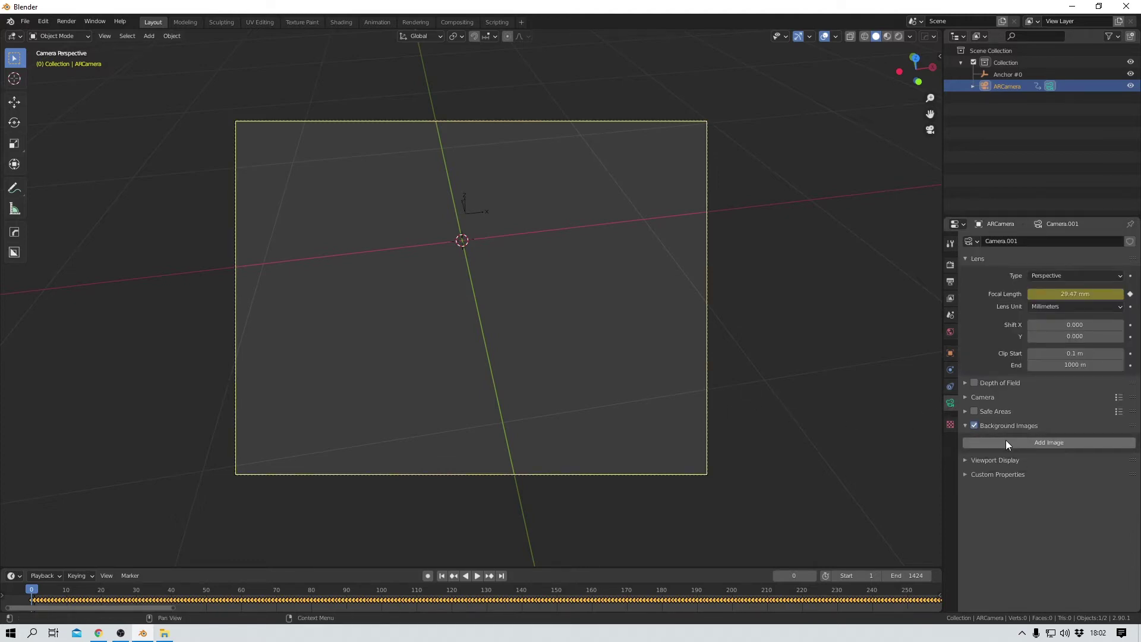
left_click(1004, 441)
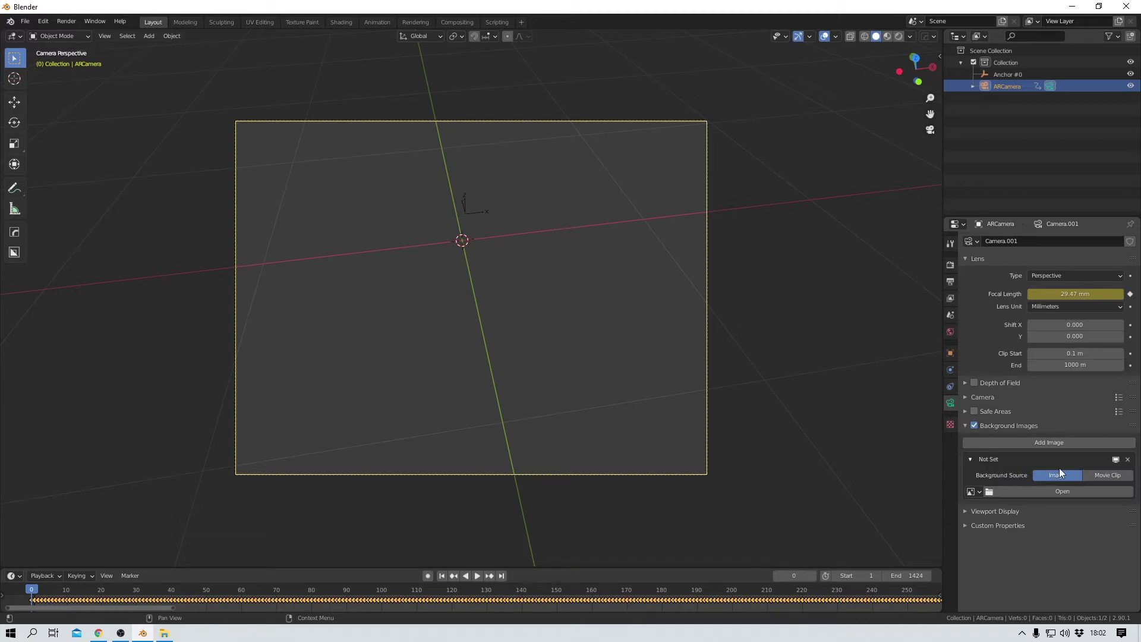
left_click(1106, 473)
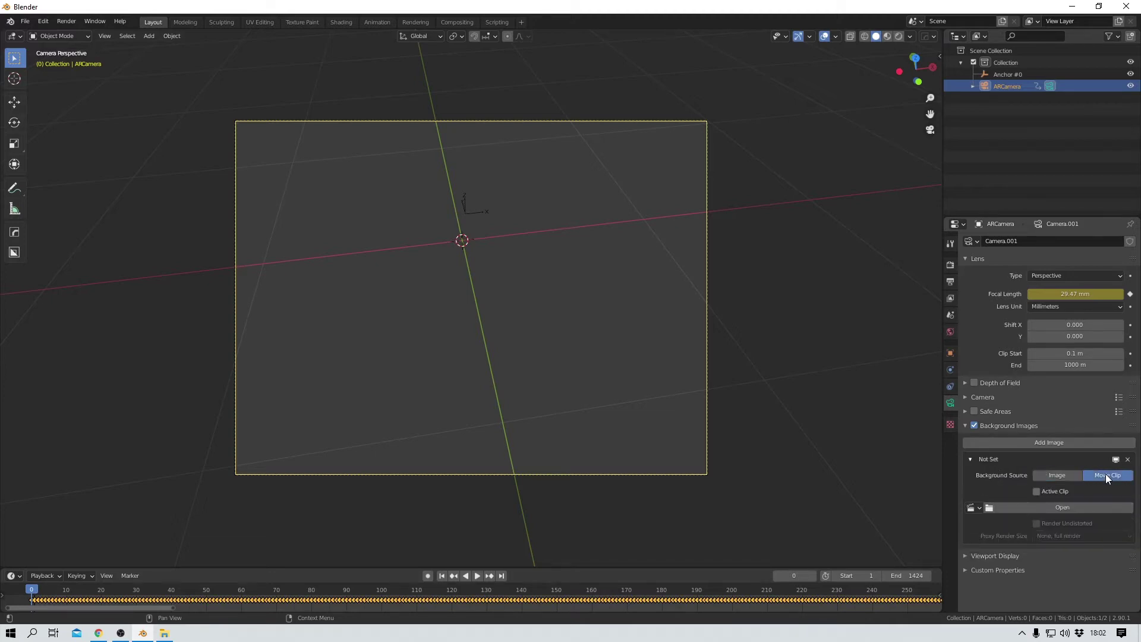
left_click(1062, 509)
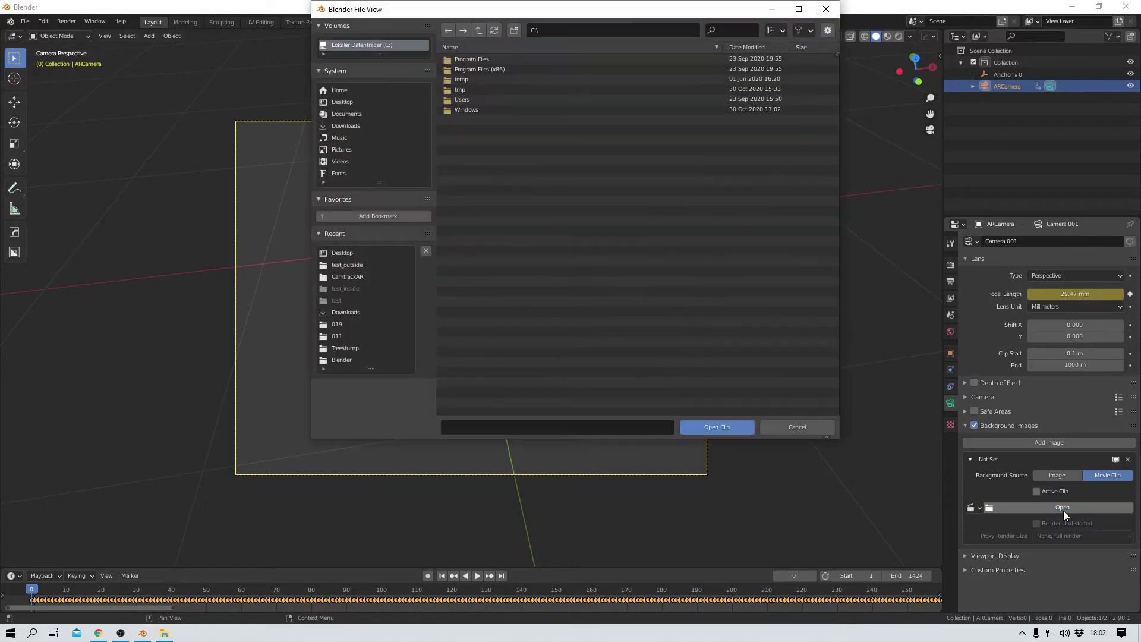
left_click(339, 103)
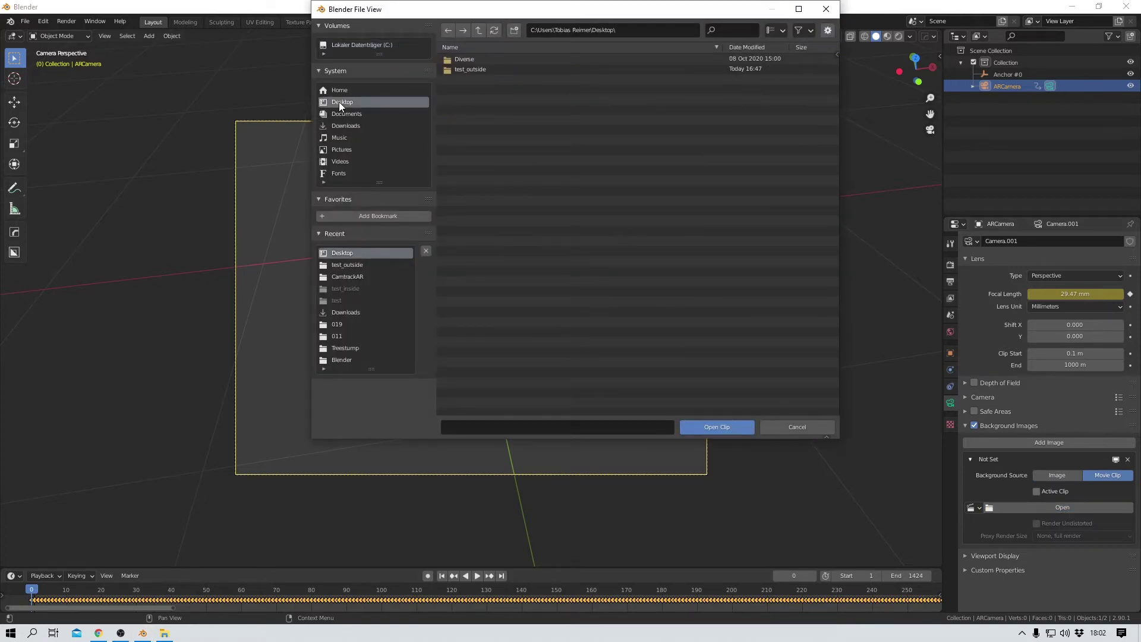
left_click(460, 69)
left_click(508, 59)
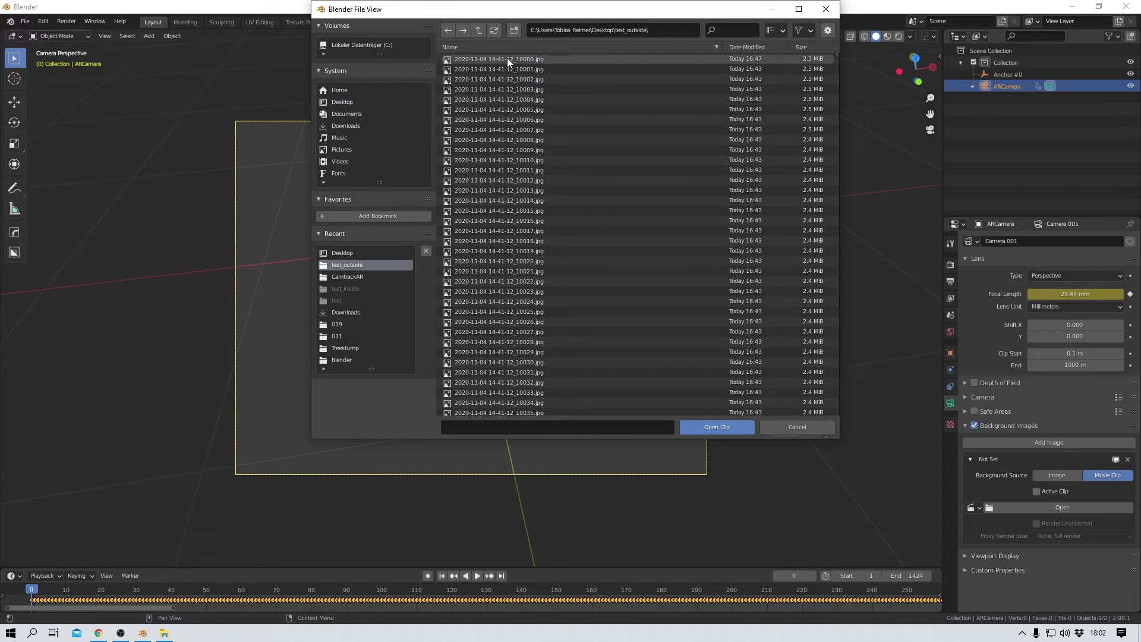
left_click(715, 426)
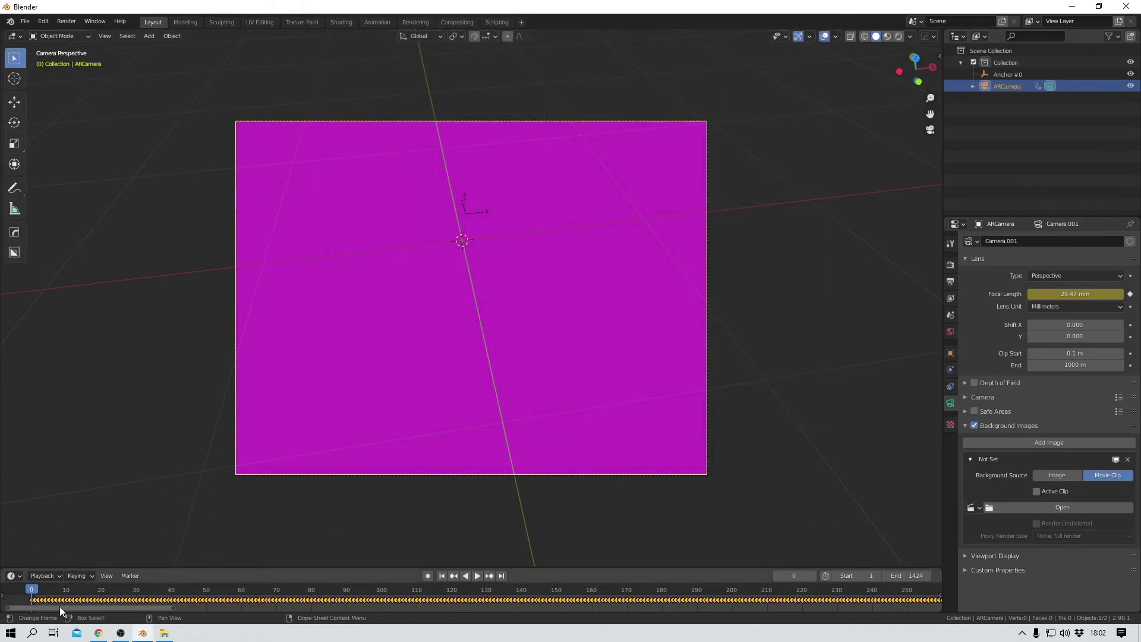
Play and scrub the footage through the tracked camera to check how the anchor follows the ground, stopping at frame 293.
key("space")
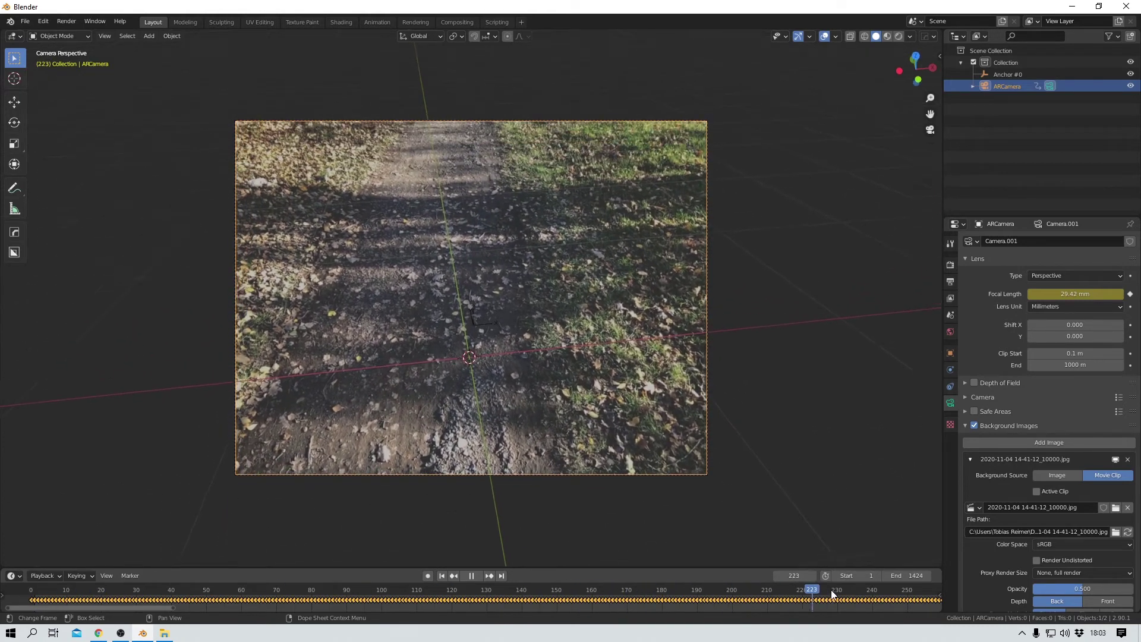
left_click_drag(924, 594, 91, 605)
key("space")
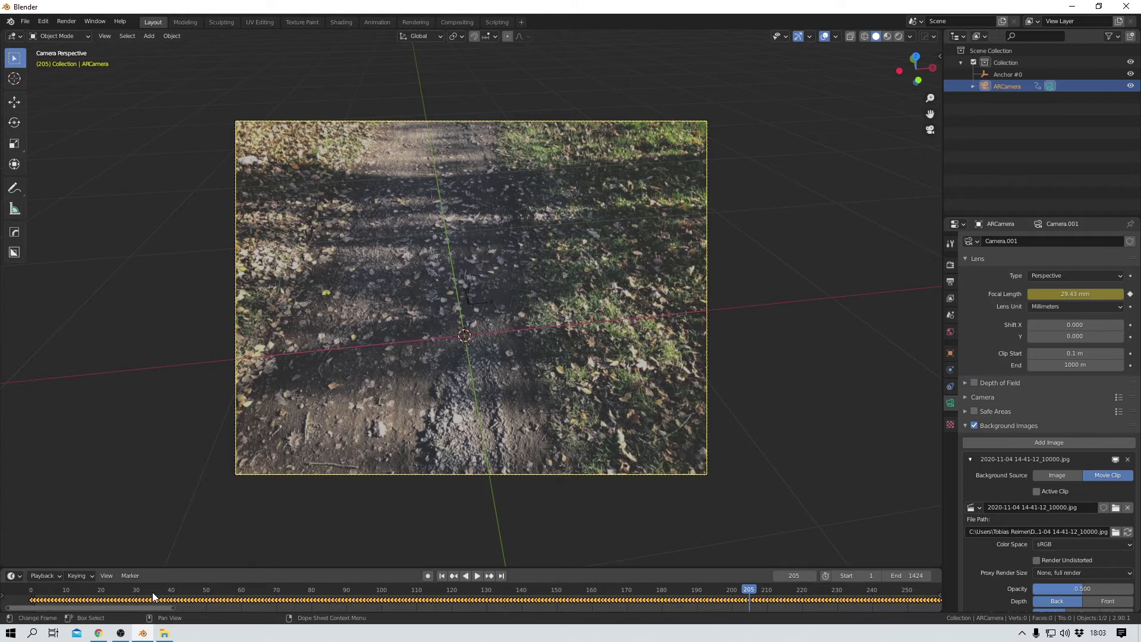
left_click_drag(152, 591, 466, 594)
scroll(490, 597, "down", 6)
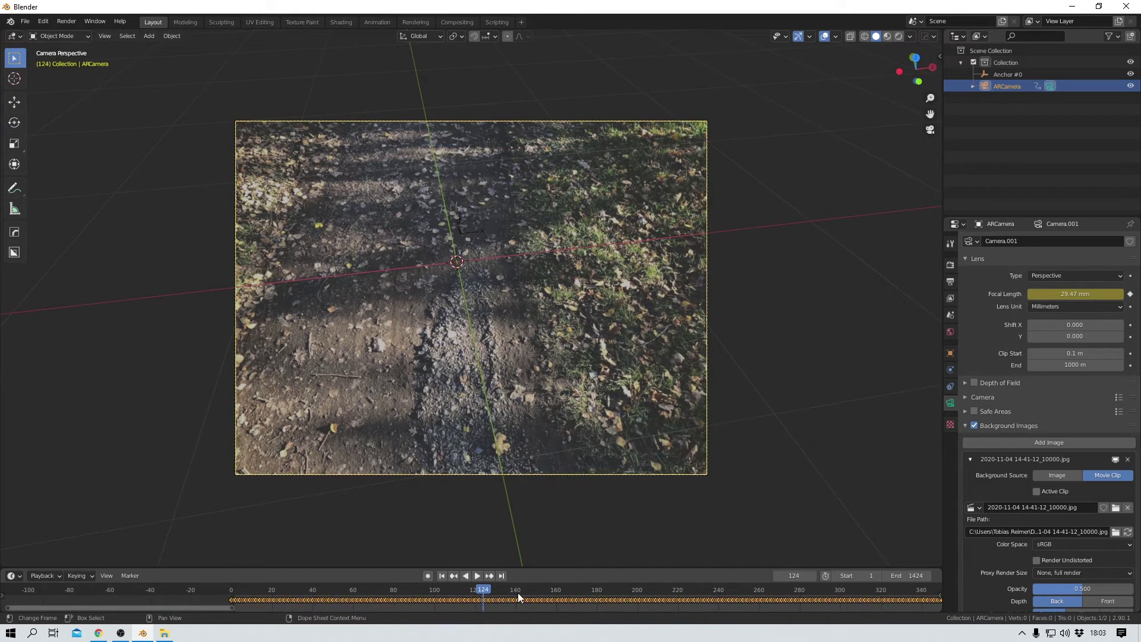
middle_click_drag(658, 591, 296, 592)
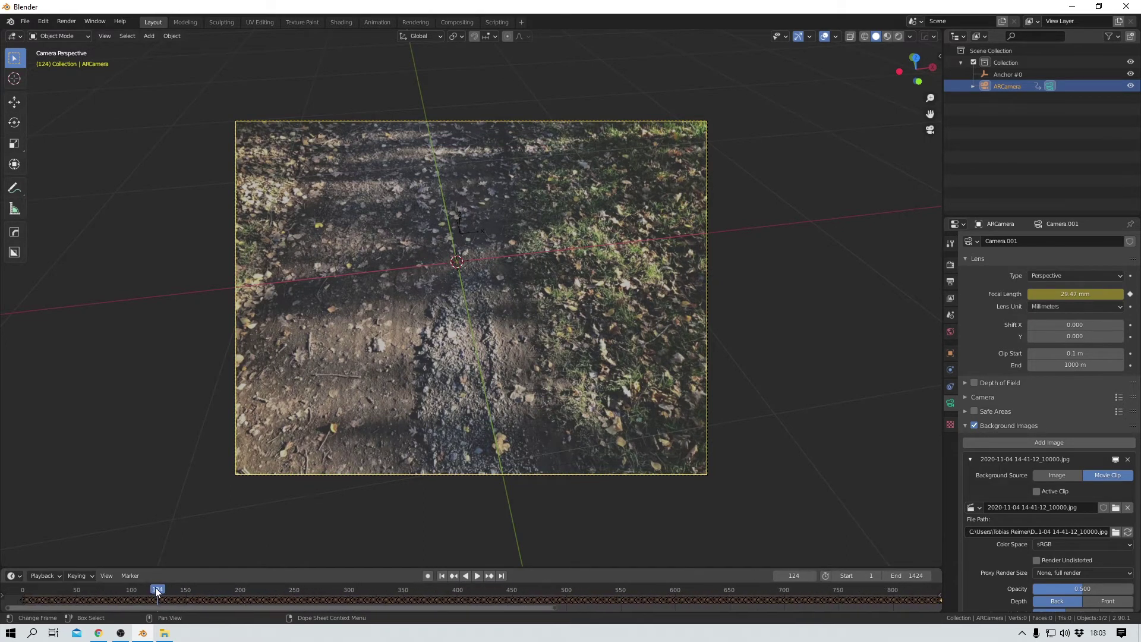
left_click_drag(155, 587, 289, 576)
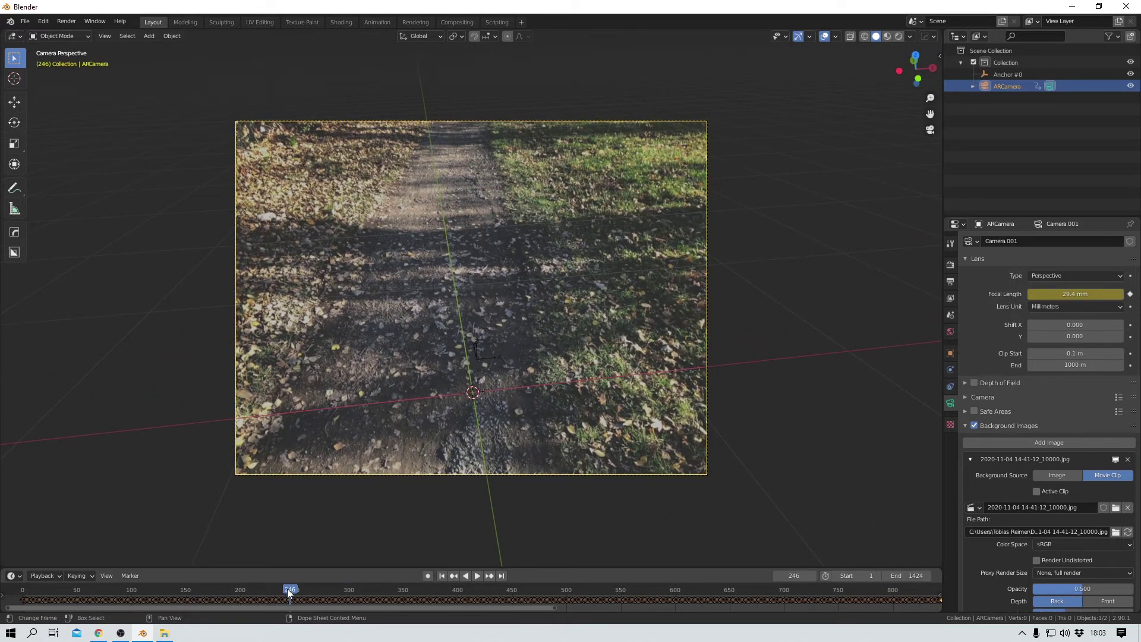
key("space")
left_click_drag(321, 594, 341, 582)
key("space")
Add a Monkey mesh at the tracked anchor and scale it down uniformly to a small head on the path.
key("shift+a")
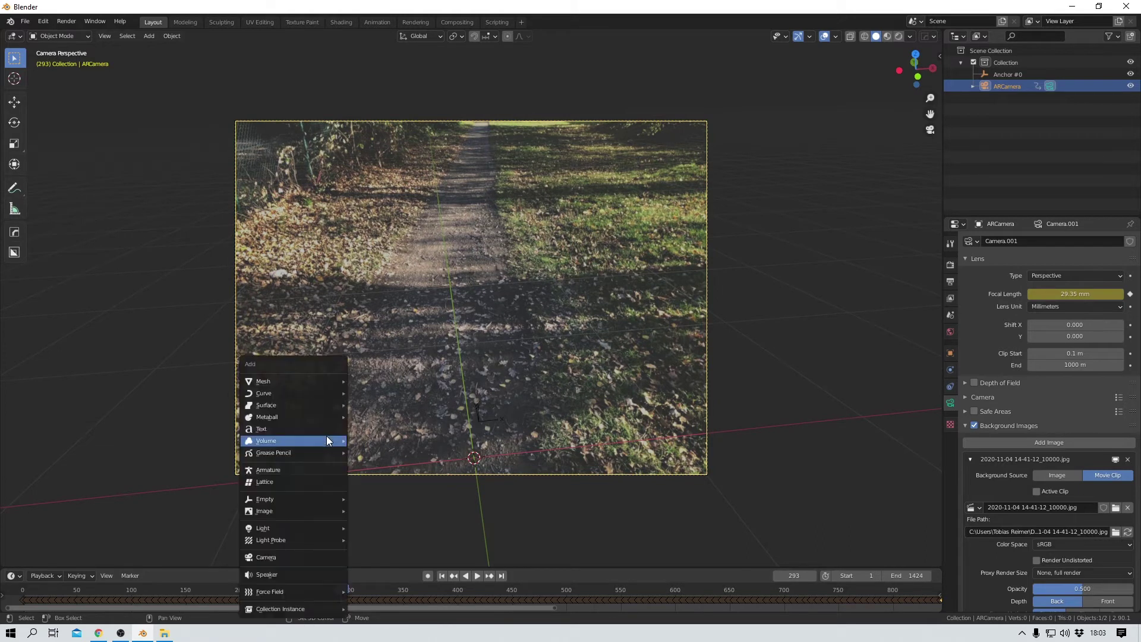
mouse_move(326, 440)
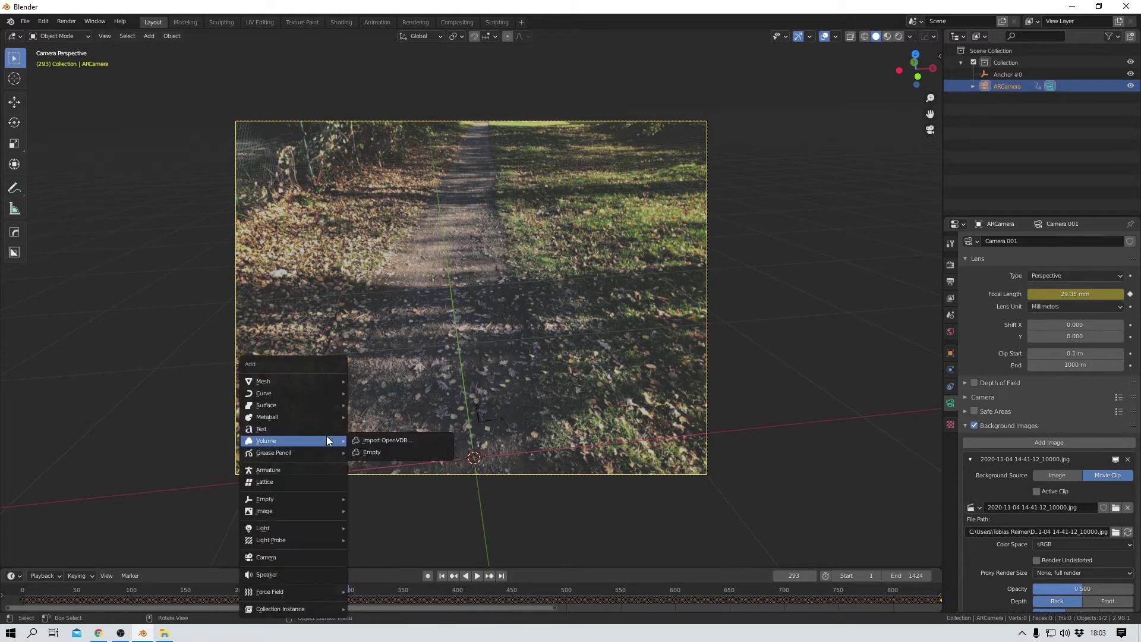
mouse_move(322, 381)
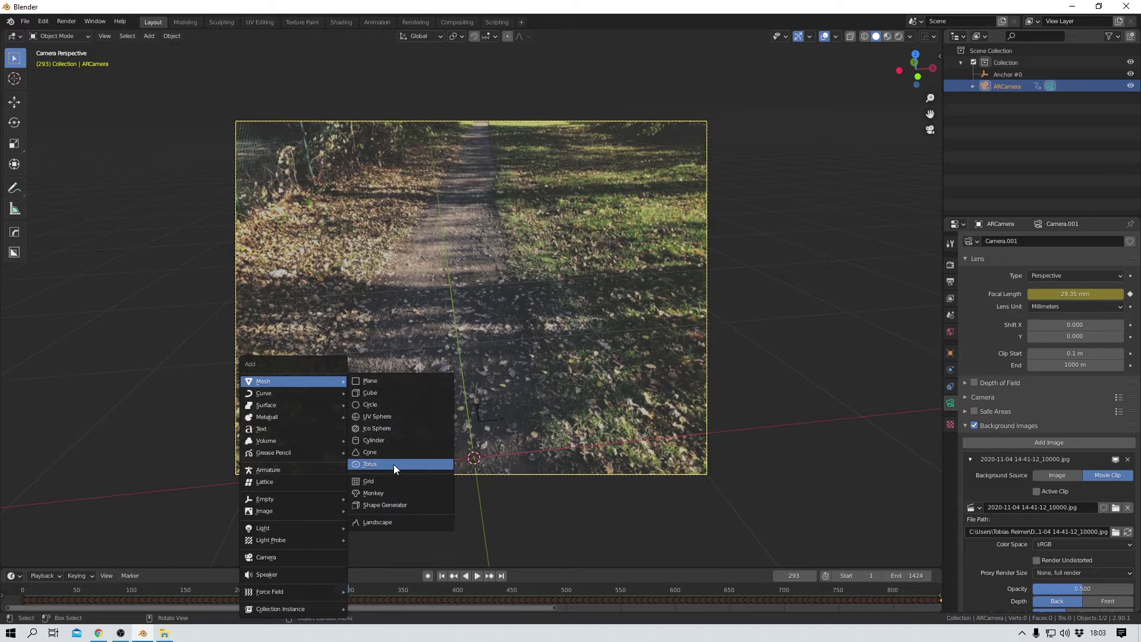
left_click(383, 494)
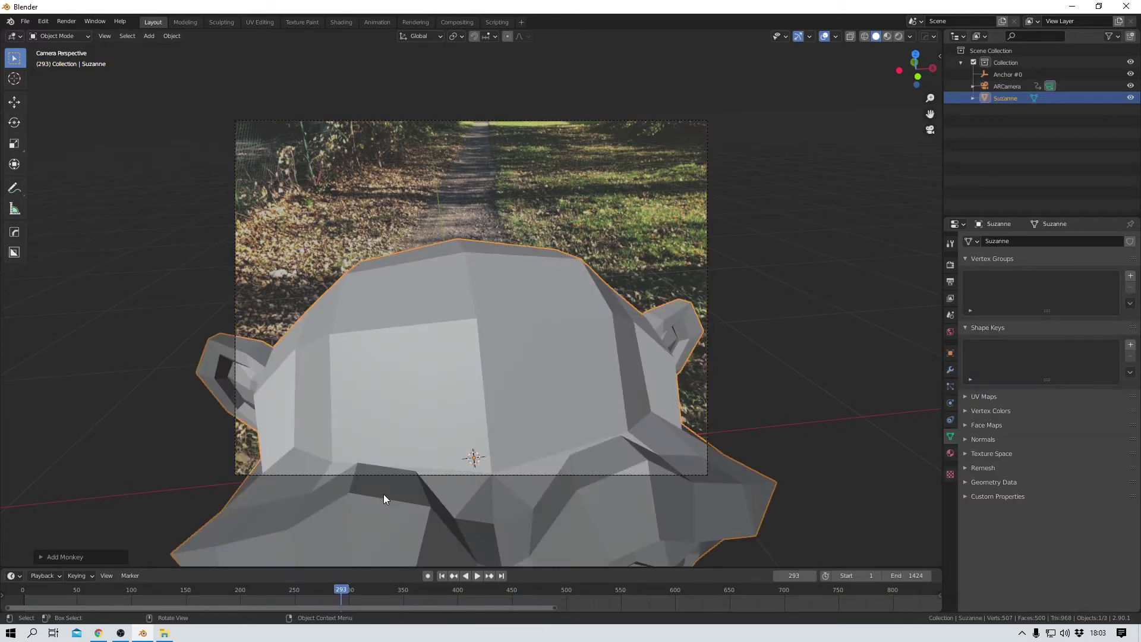
key("s")
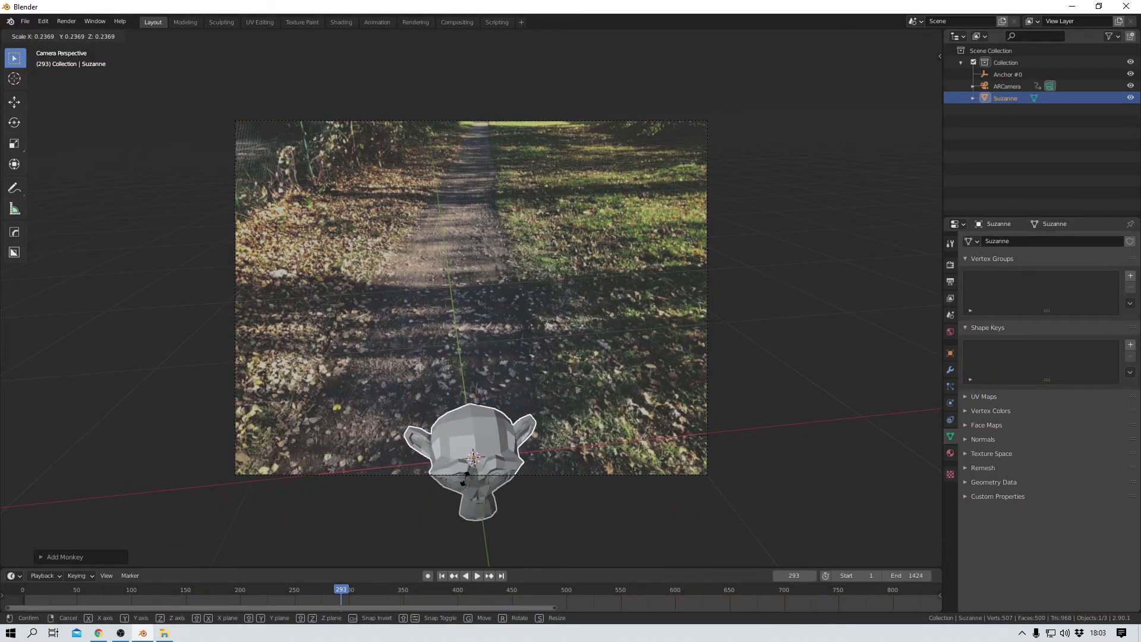
left_click(475, 473)
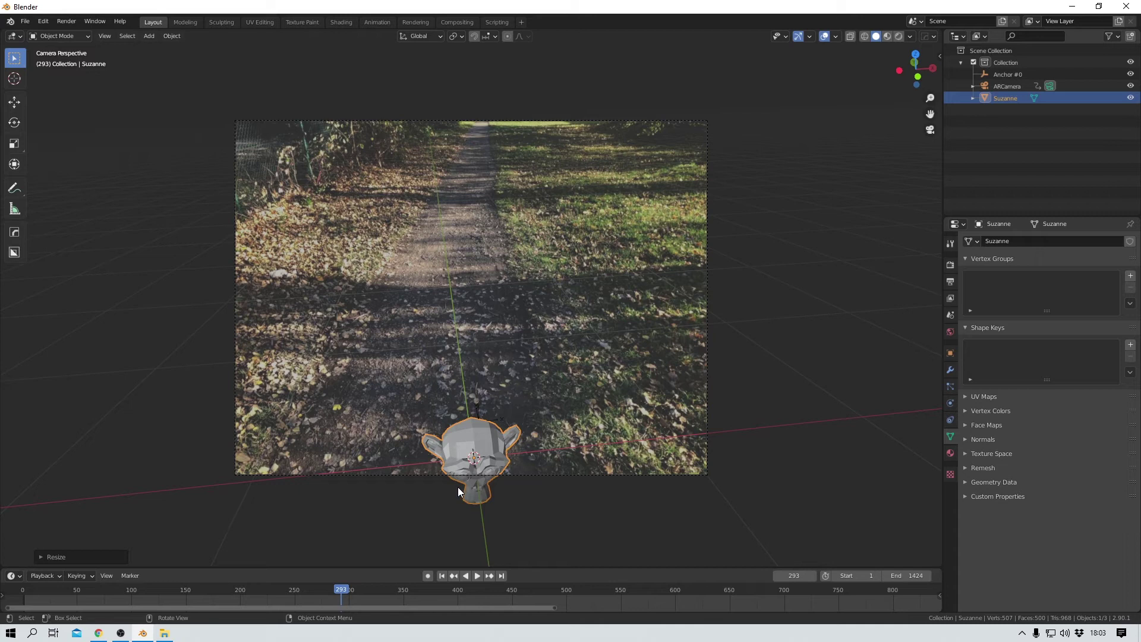
Rotate the monkey head about the X axis so its face tilts up toward the camera.
key("r")
key("x")
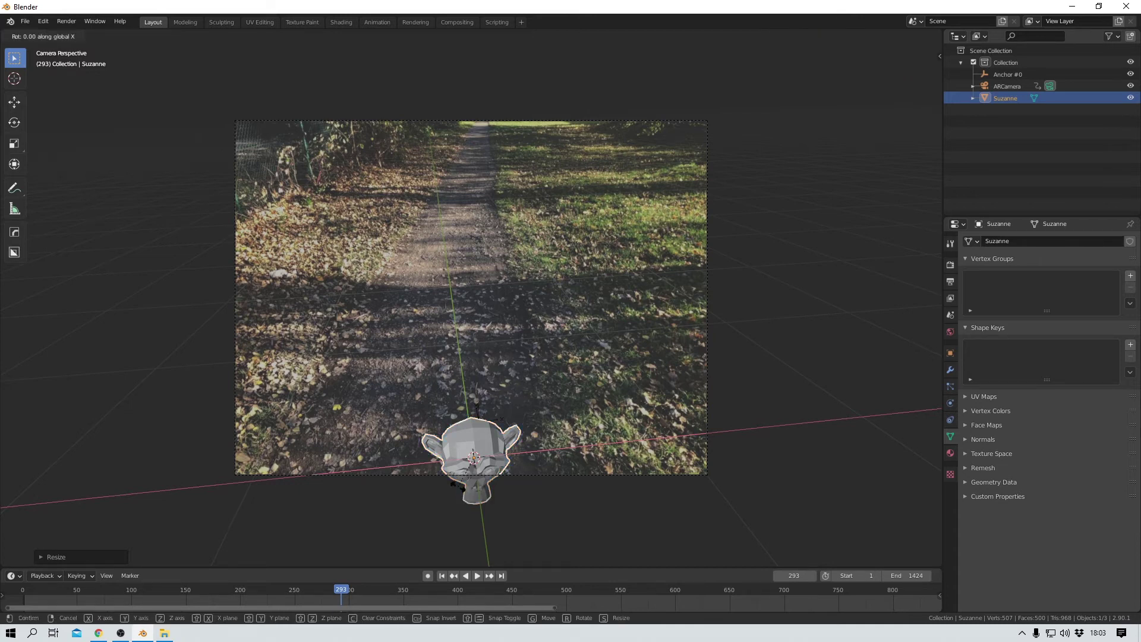
left_click(478, 480)
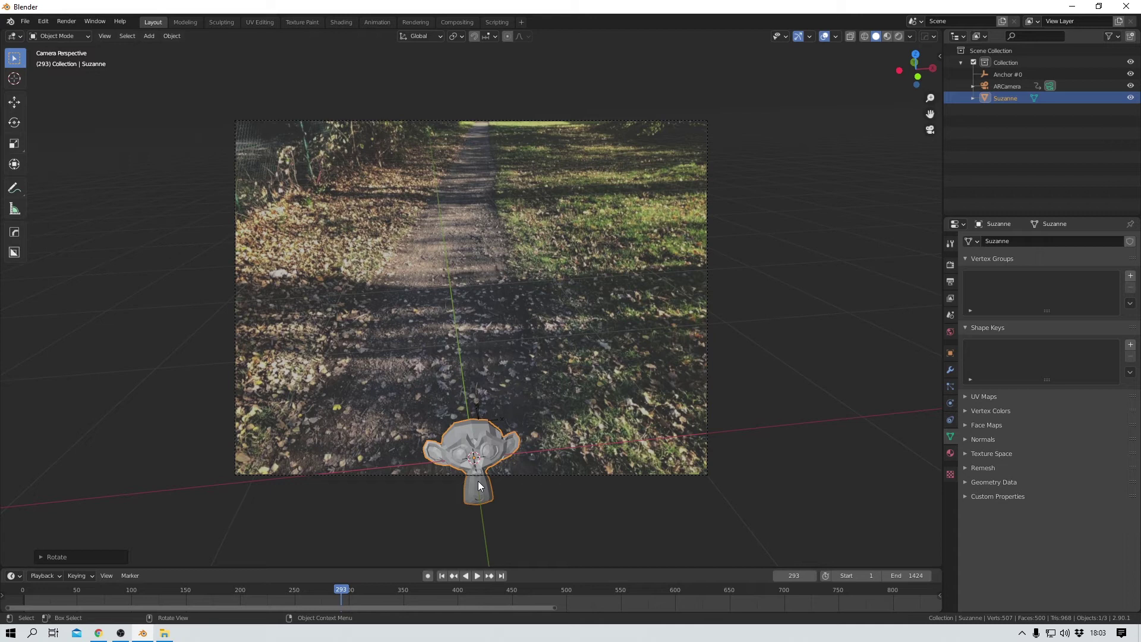
Duplicate the monkey head along Y to farther down the path, and place a second copy beside and beyond it using X and Y offsets.
key("shift+d")
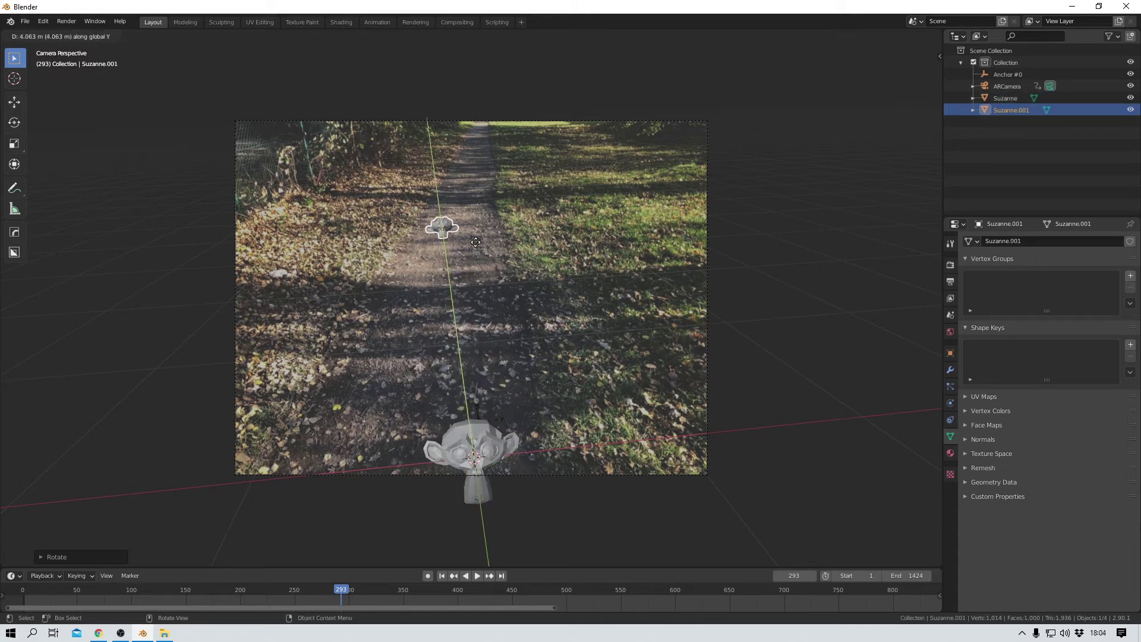
left_click(476, 259)
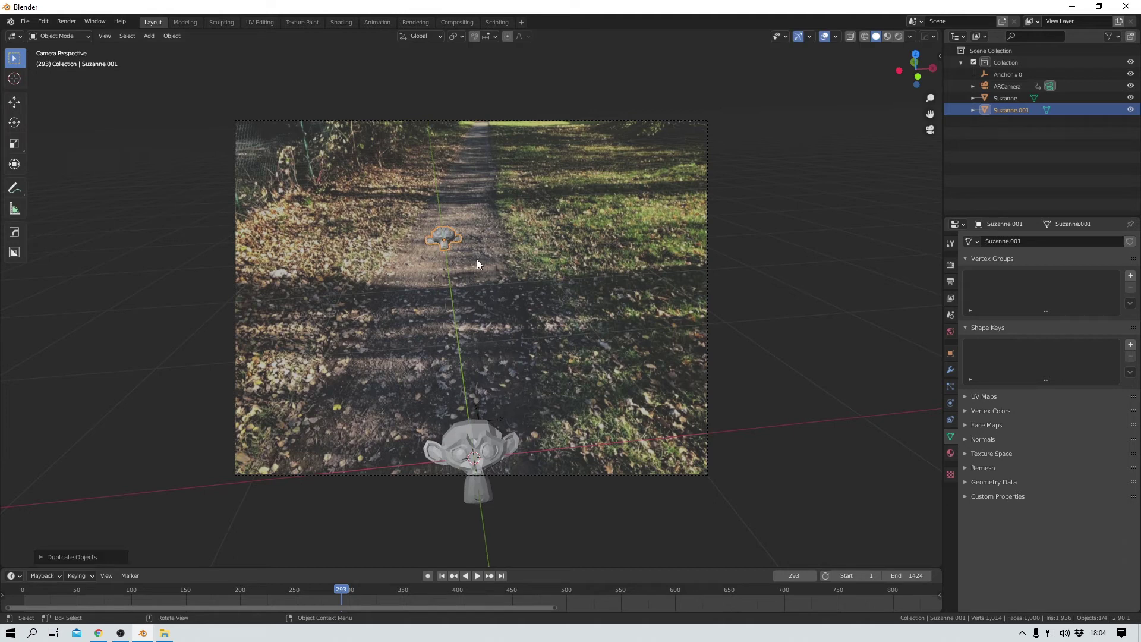
key("shift+d")
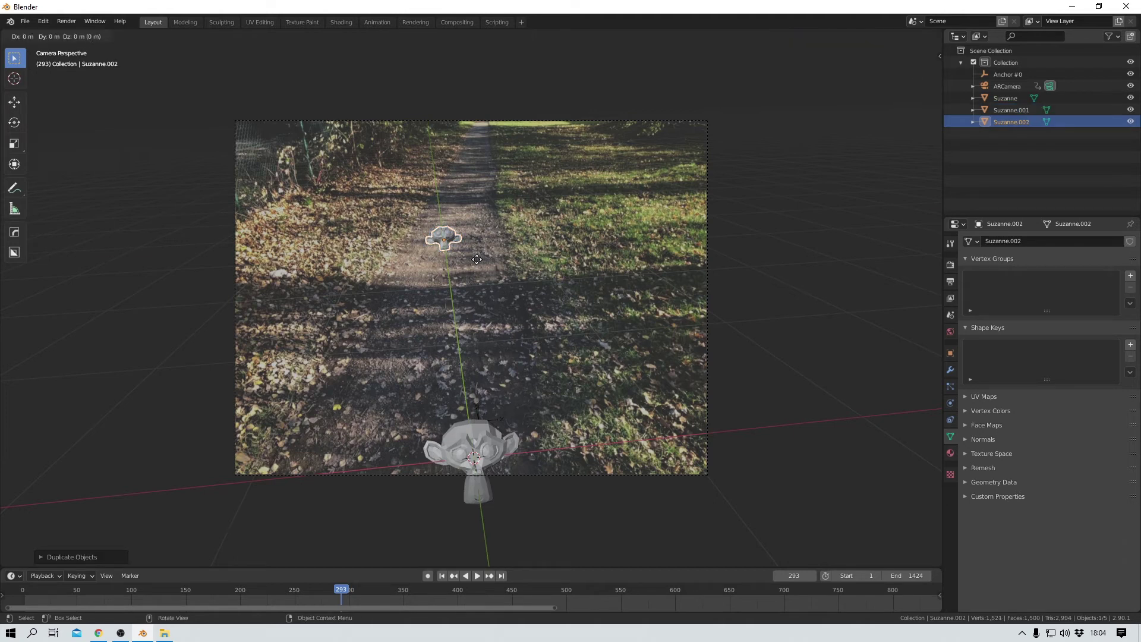
left_click(536, 266)
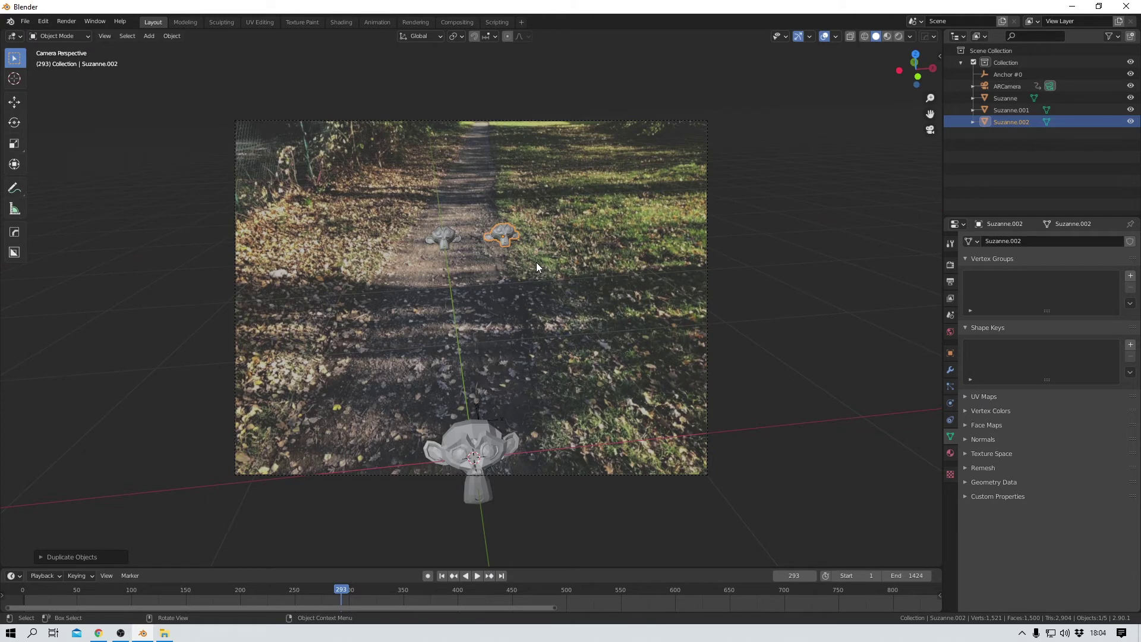
key("g")
key("y")
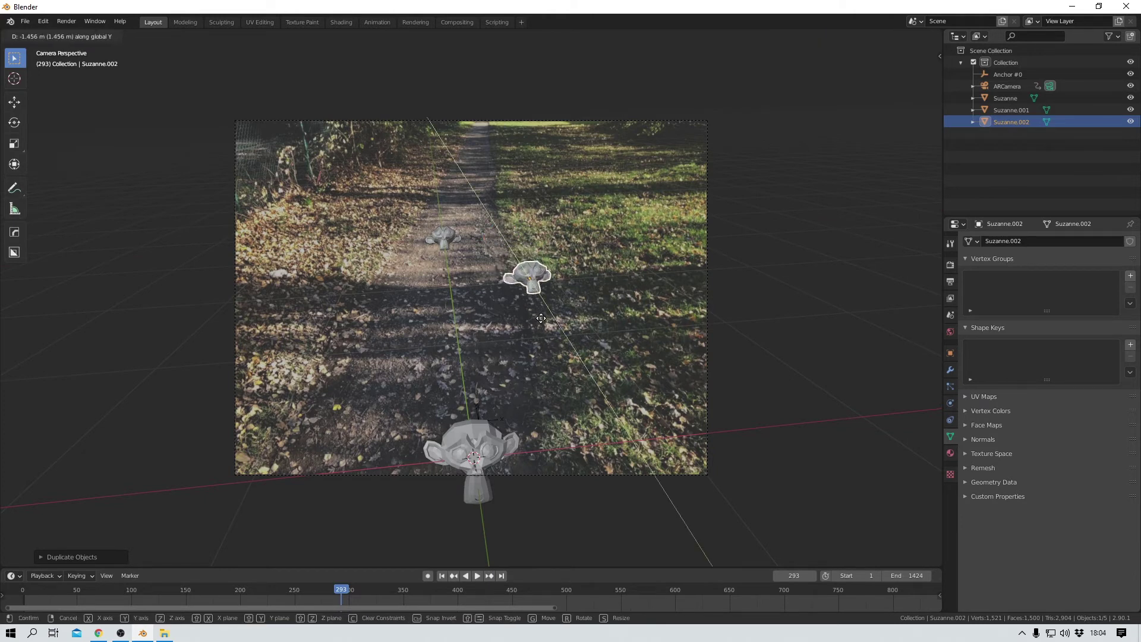
left_click(543, 211)
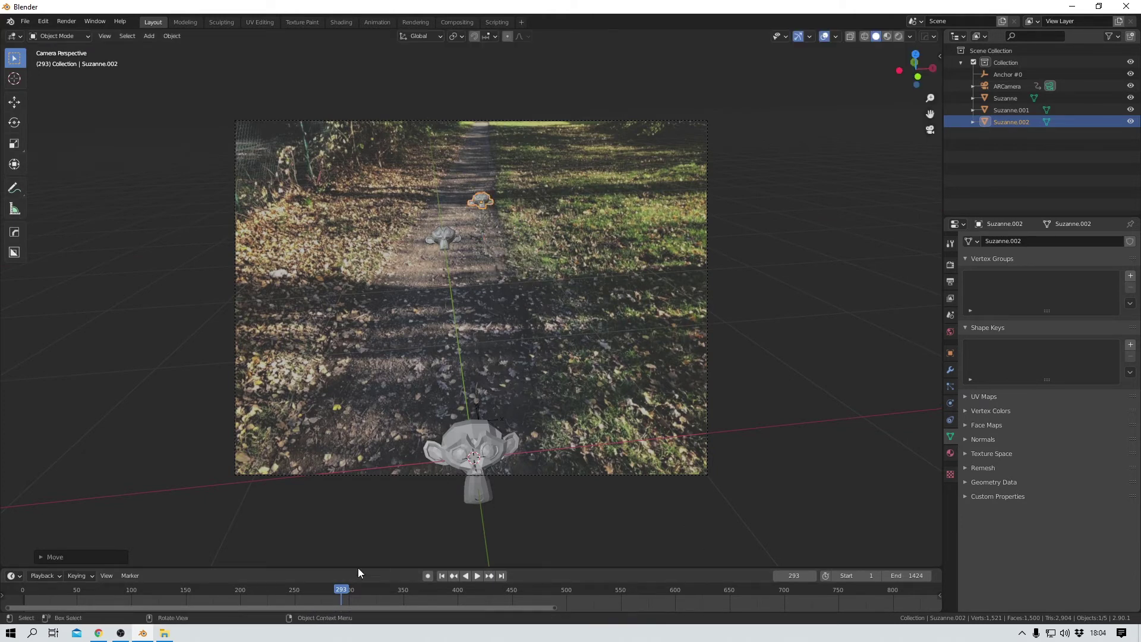
Scrub and play the footage between frames 34 and 297 to check how the three monkey heads stick to the ground.
left_click_drag(348, 590, 59, 603)
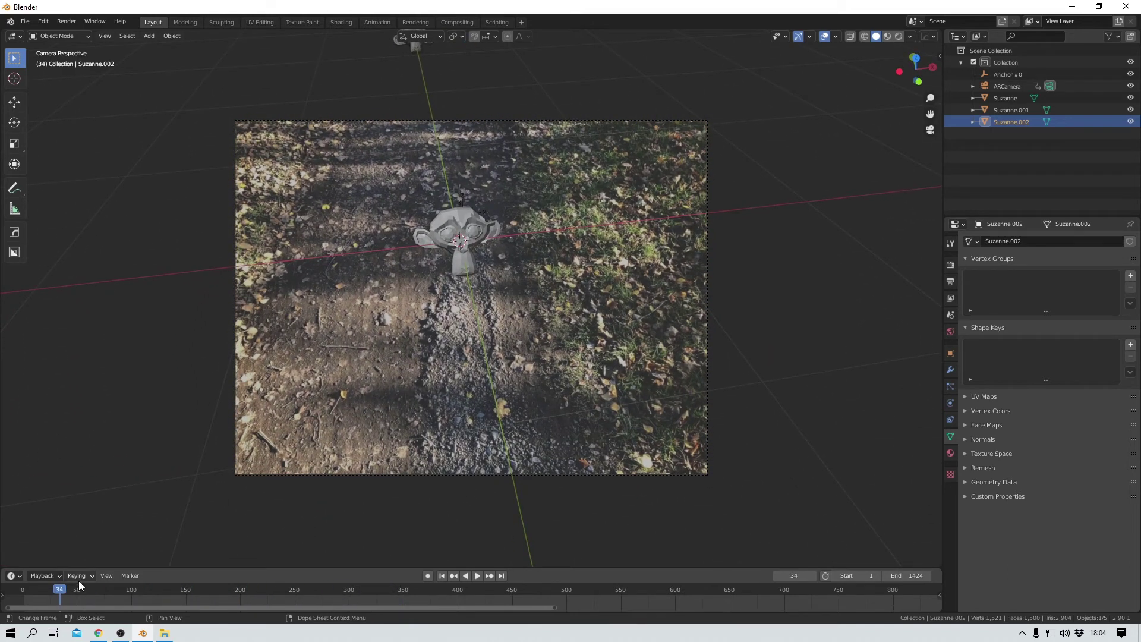
key("space")
left_click_drag(105, 589, 290, 568)
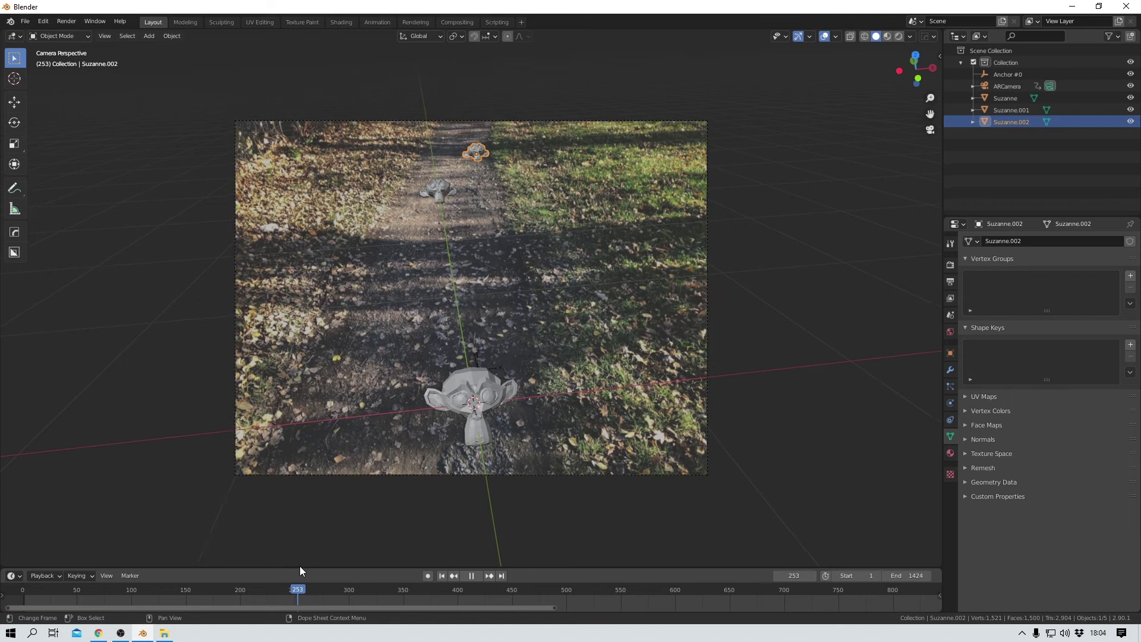
key("space")
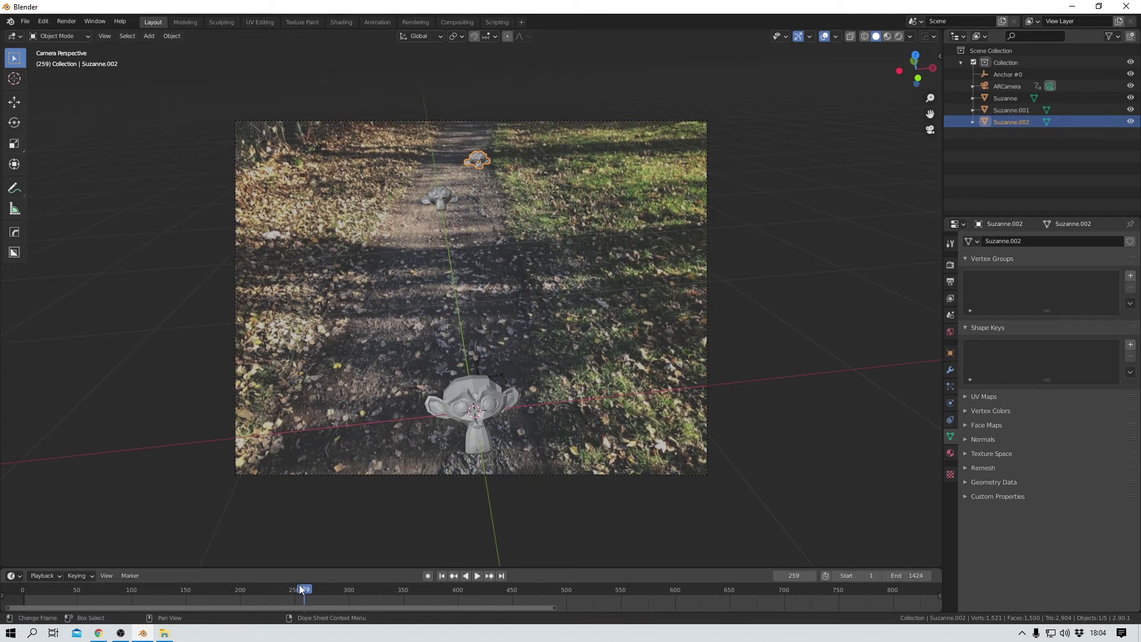
left_click_drag(304, 595, 164, 584)
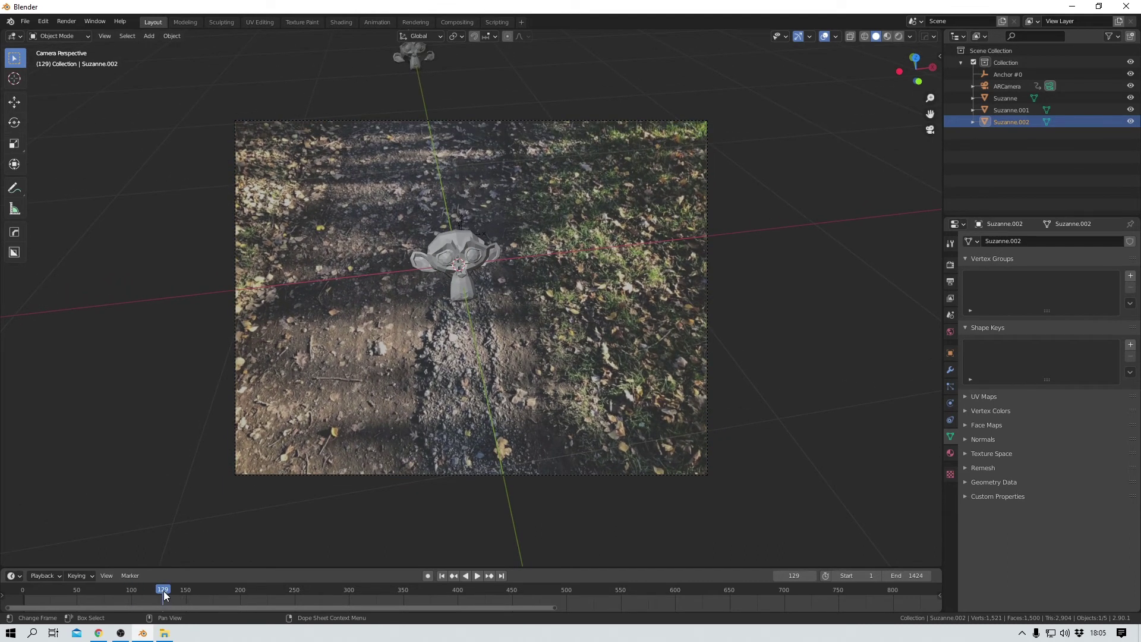
key("space")
left_click_drag(166, 596, 345, 588)
key("space")
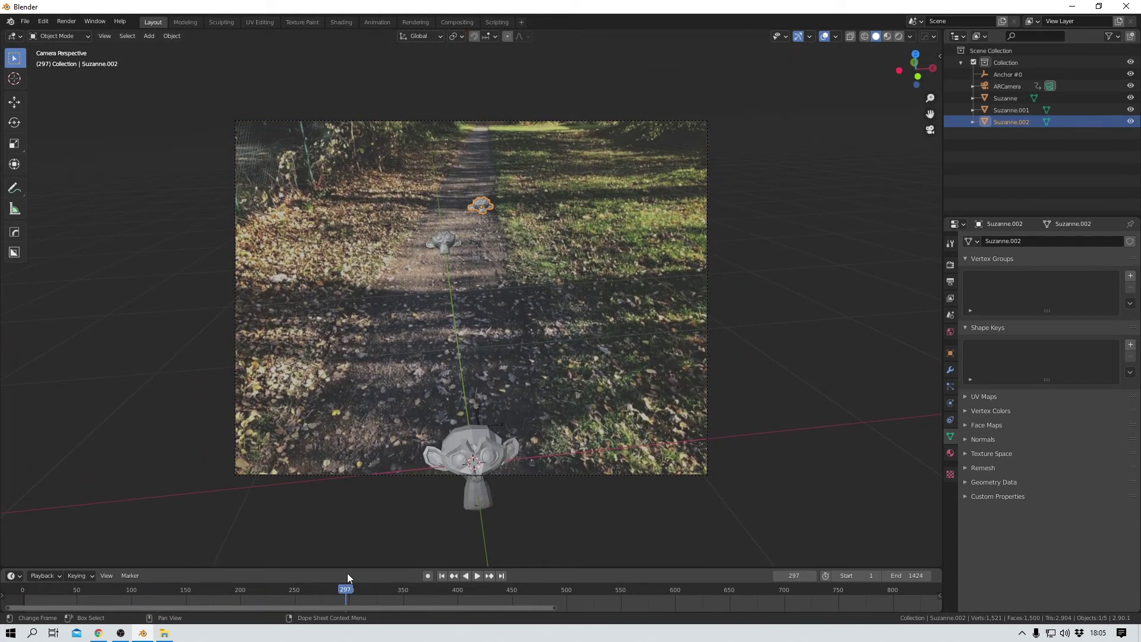